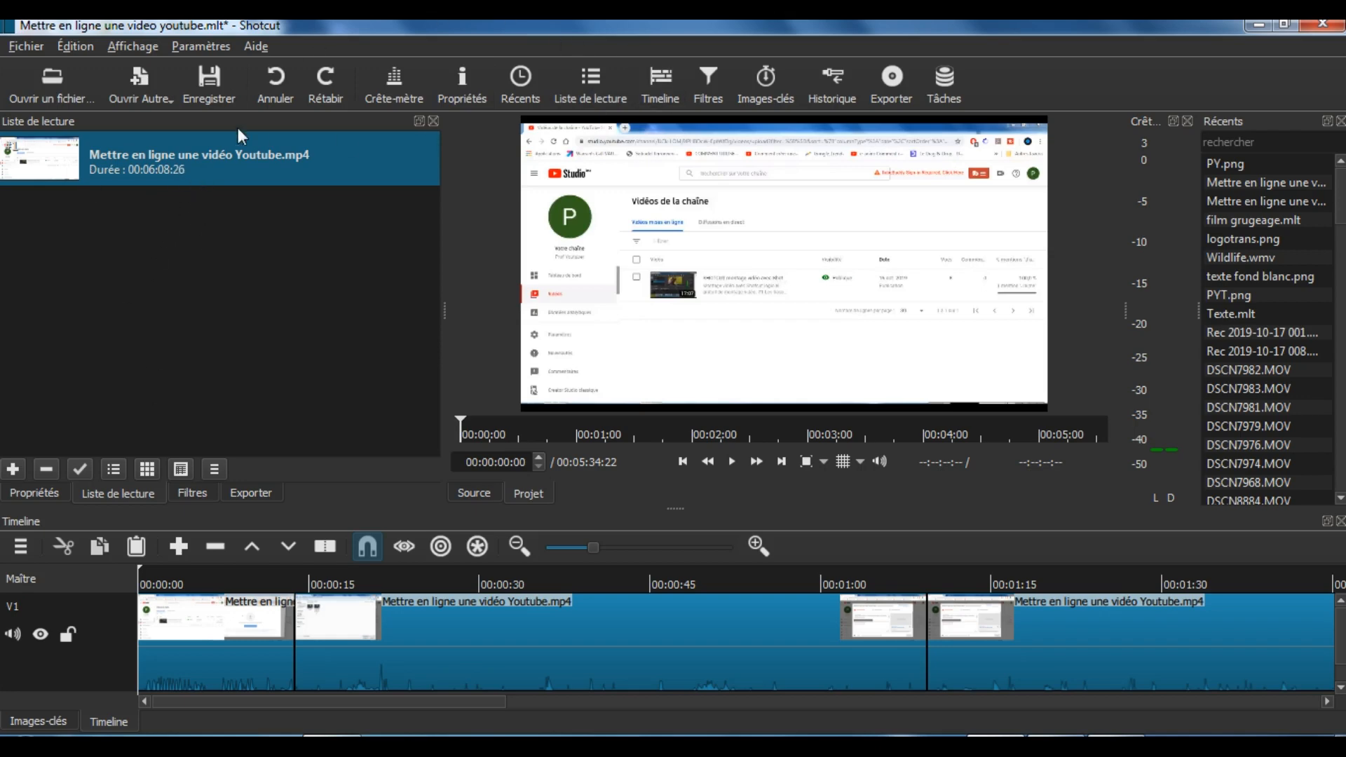
Open the PY image from the ESSAI TEXTE folder and add it to the playlist.
{"action": "left_click", "coordinate": [47, 93]}
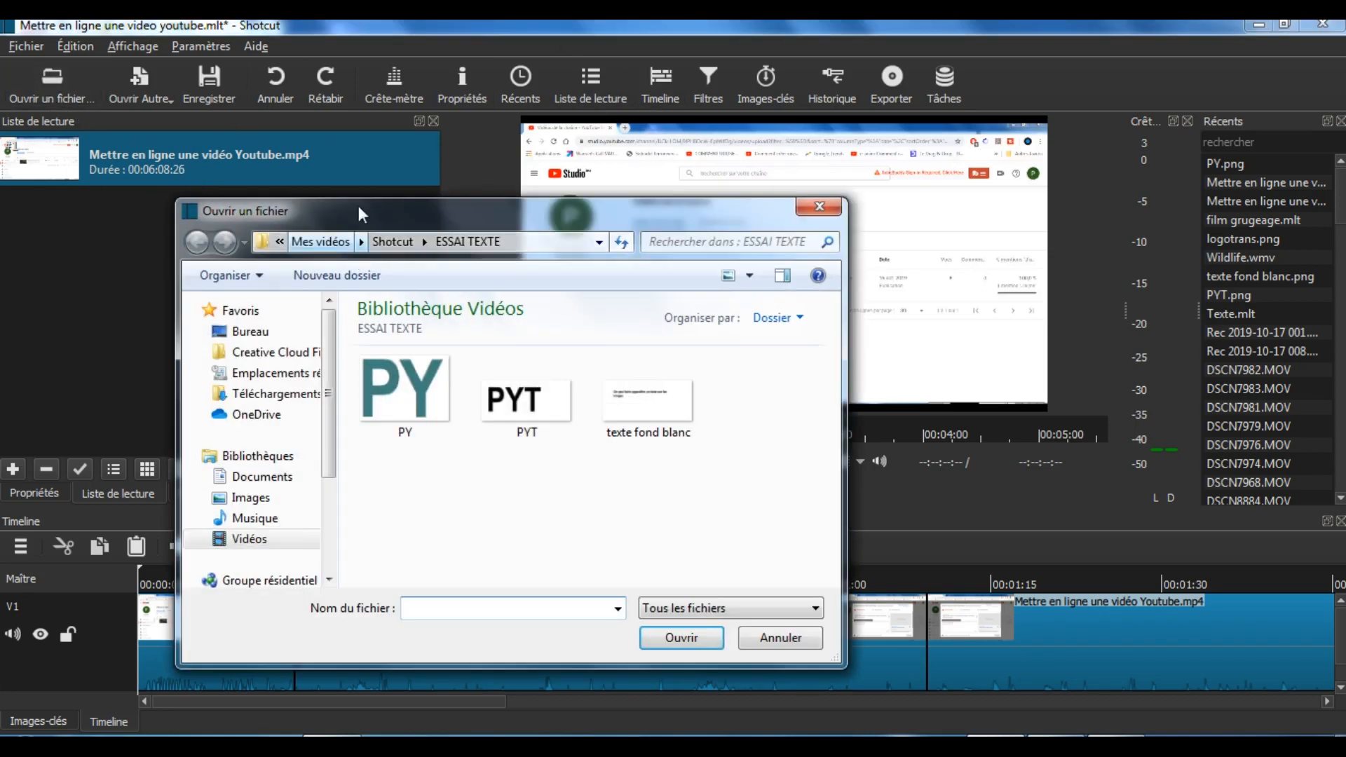
{"action": "left_click", "coordinate": [406, 390]}
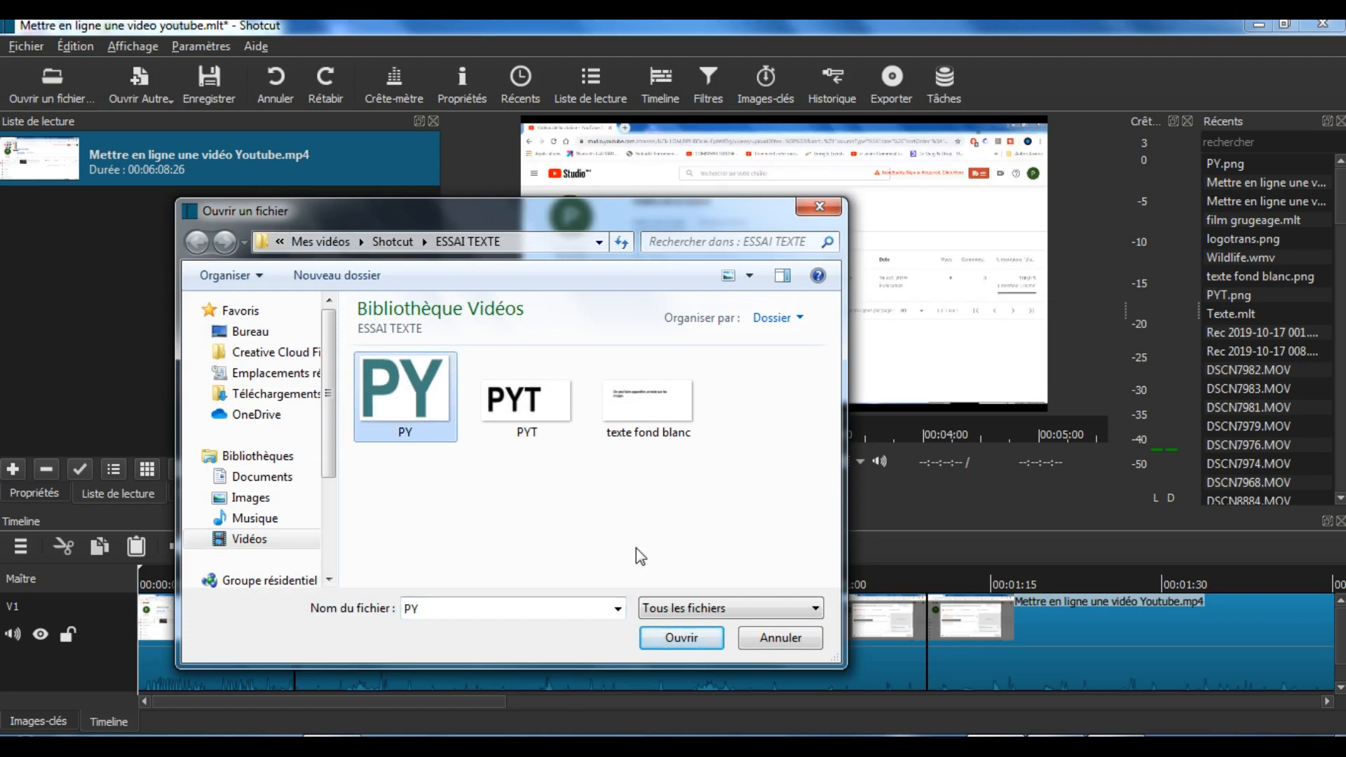
{"action": "left_click", "coordinate": [681, 639]}
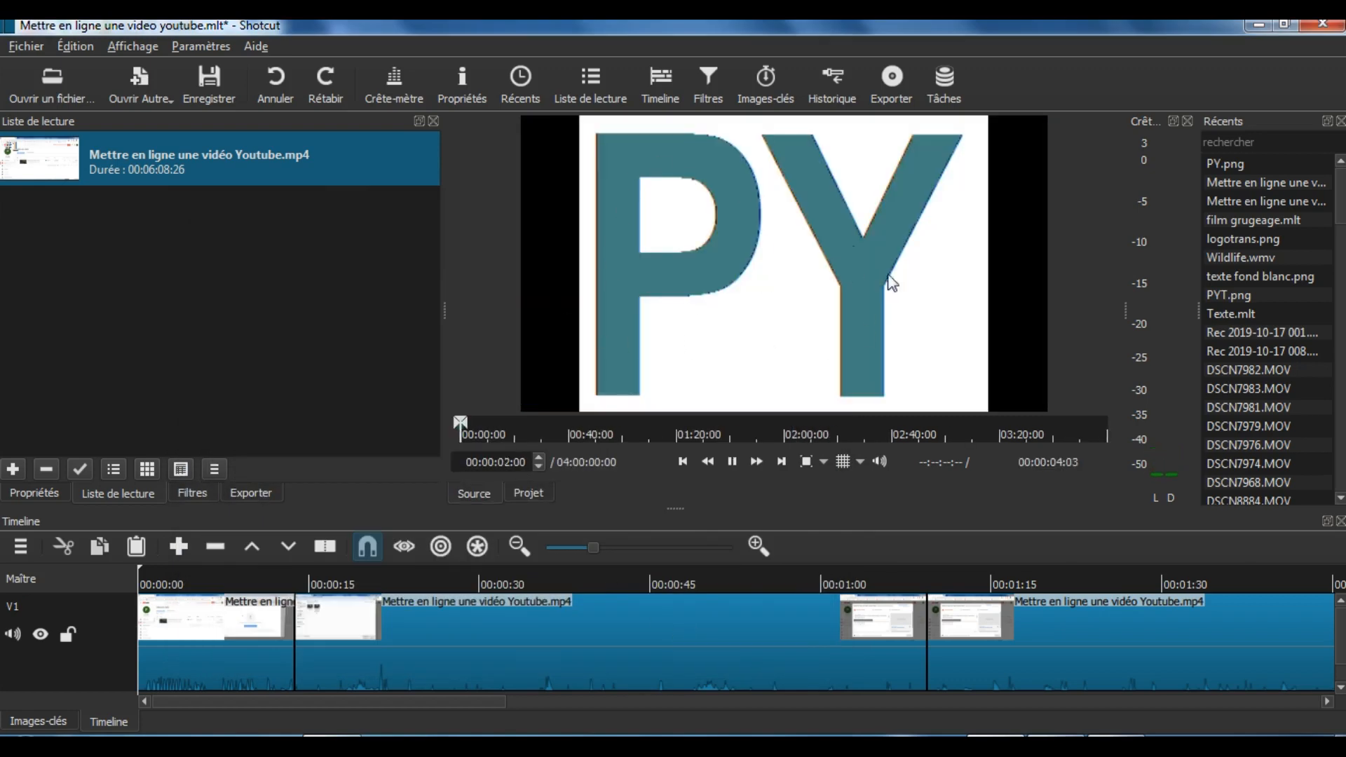
{"action": "left_click_drag", "start_coordinate": [764, 255], "coordinate": [142, 218]}
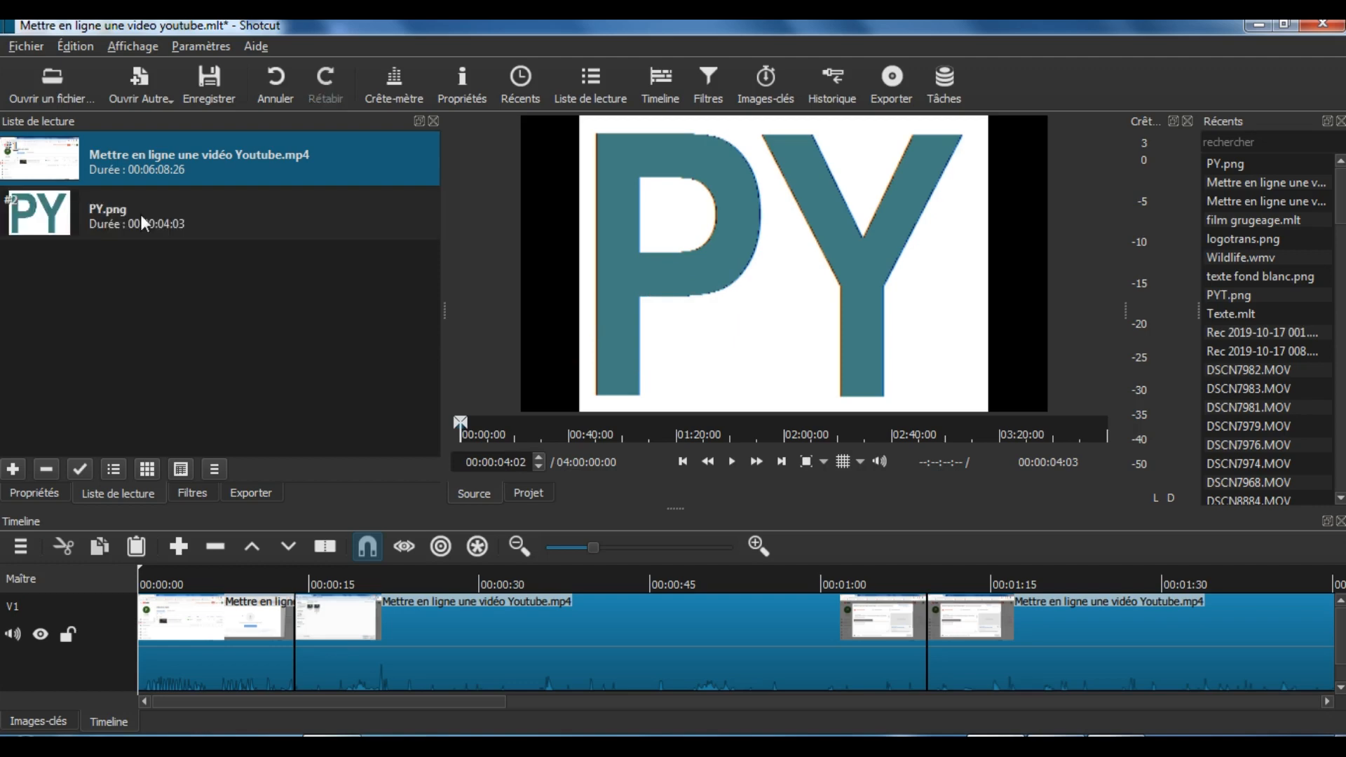
Add a second video track above the existing one and append the PY.png clip to it.
{"action": "left_click", "coordinate": [114, 224]}
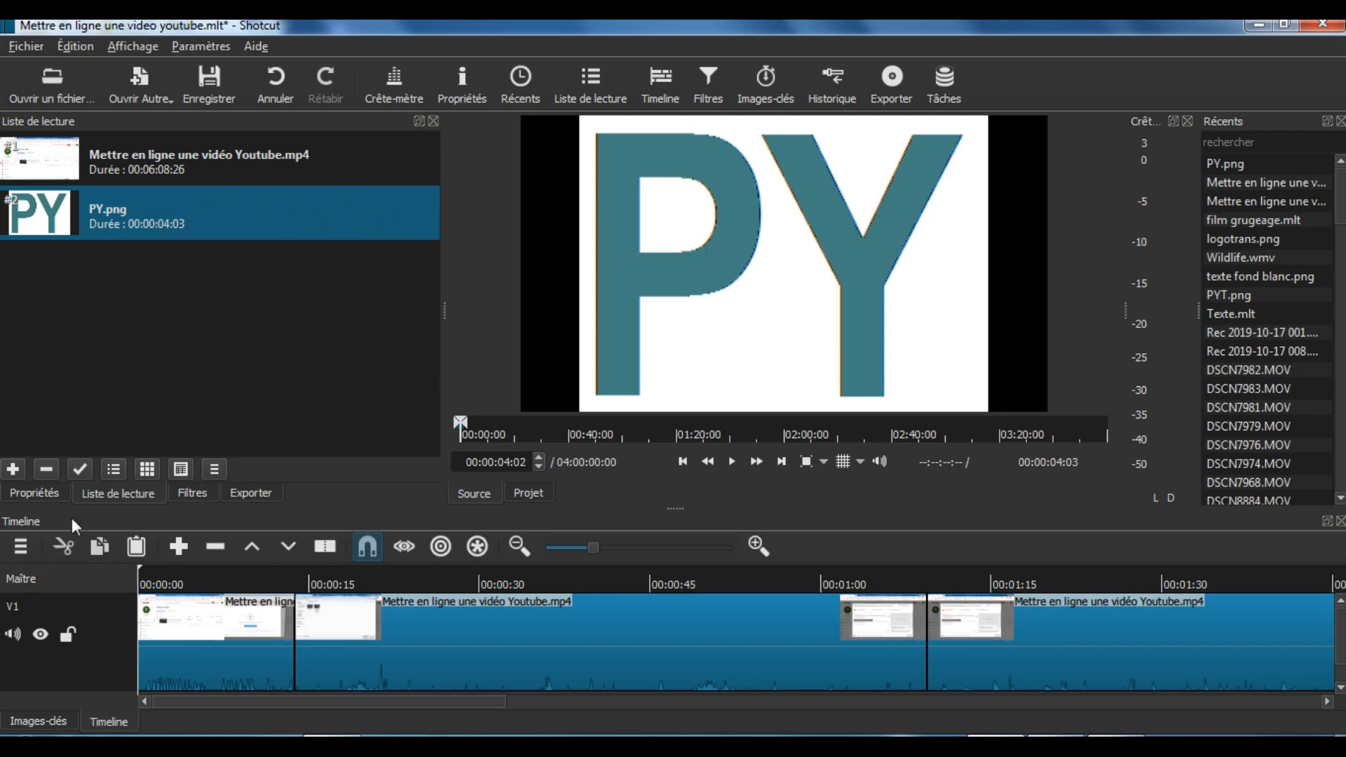
{"action": "left_click", "coordinate": [19, 549]}
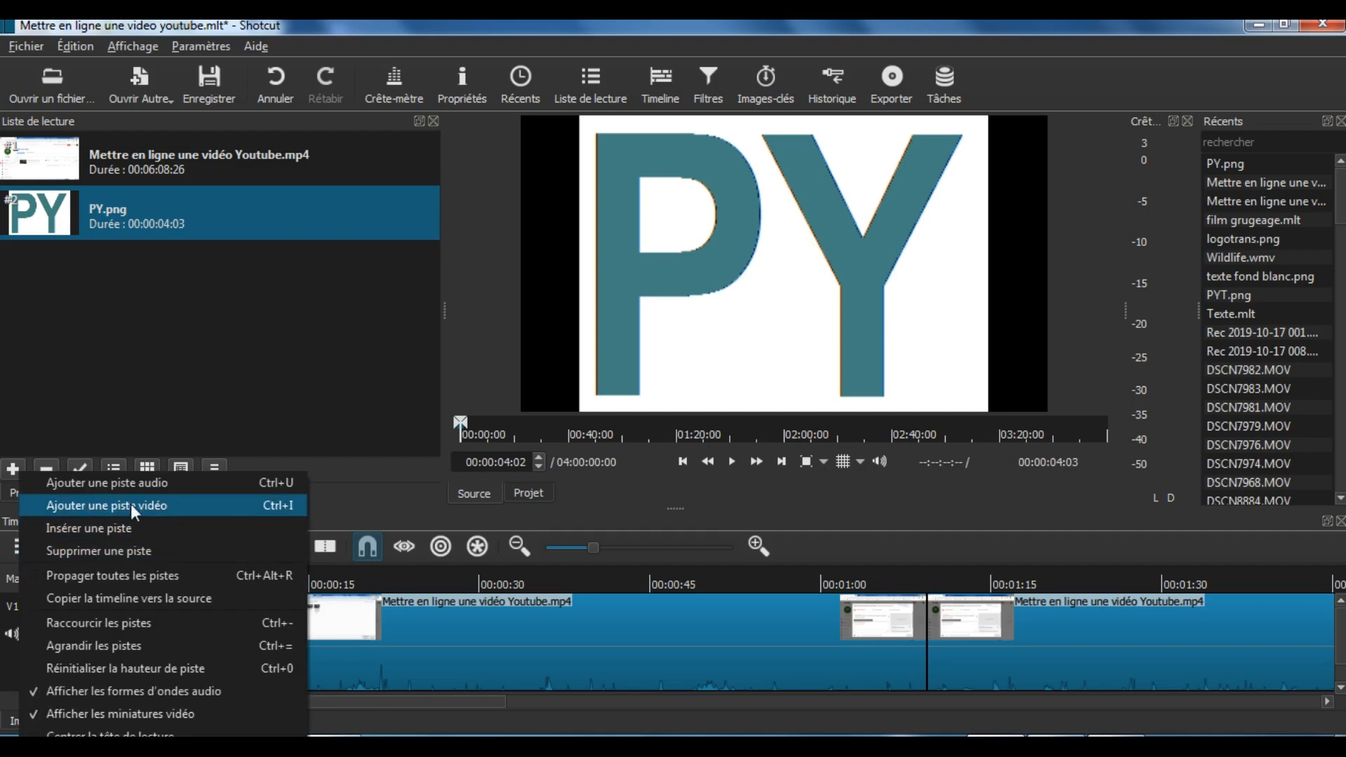
{"action": "left_click", "coordinate": [157, 505]}
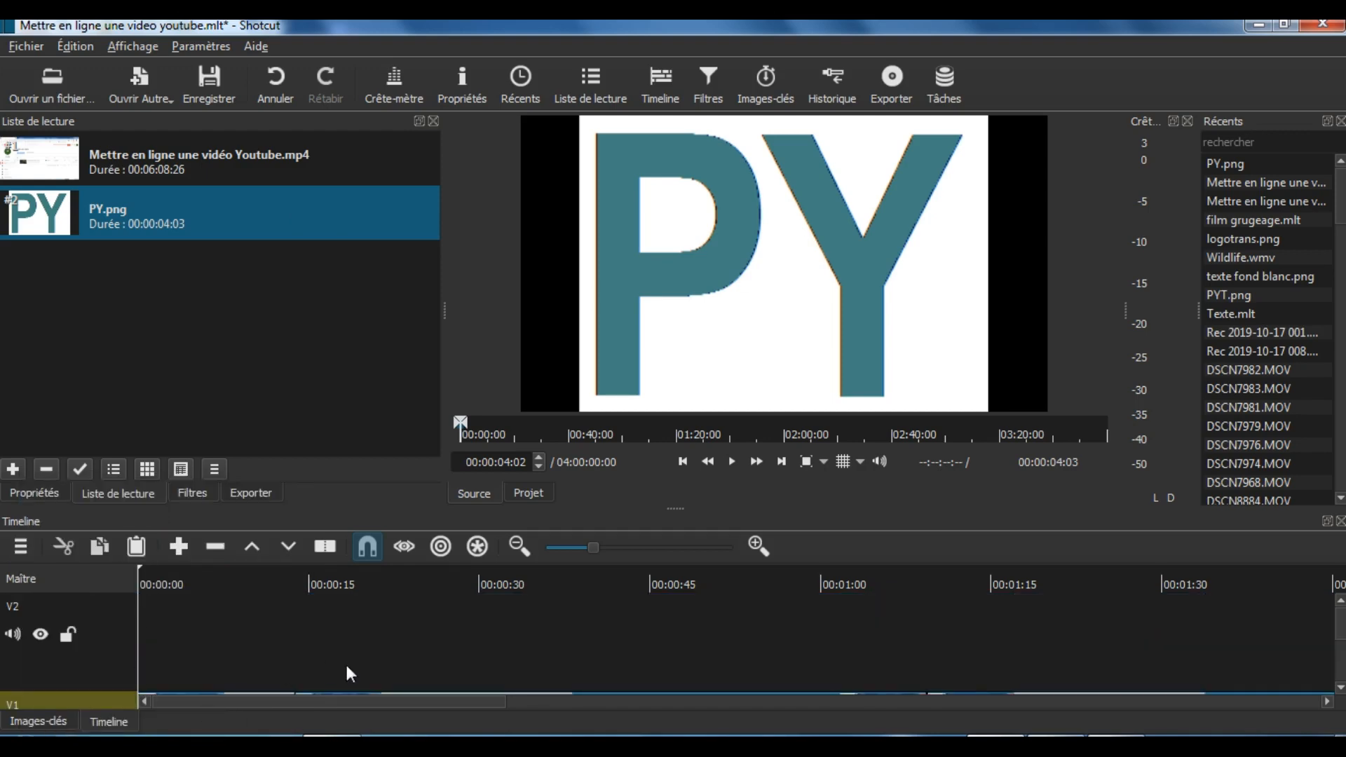
{"action": "left_click", "coordinate": [116, 654]}
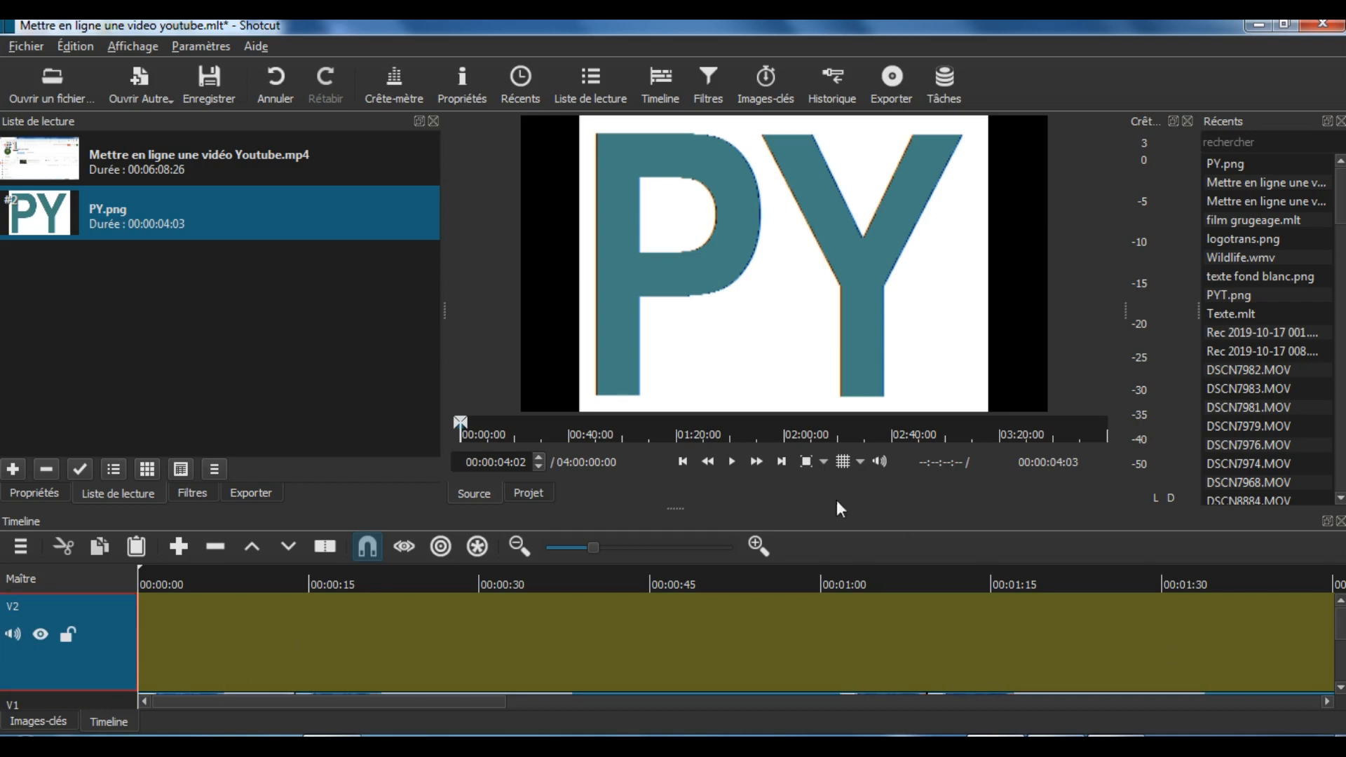
{"action": "left_click_drag", "start_coordinate": [675, 510], "coordinate": [674, 437]}
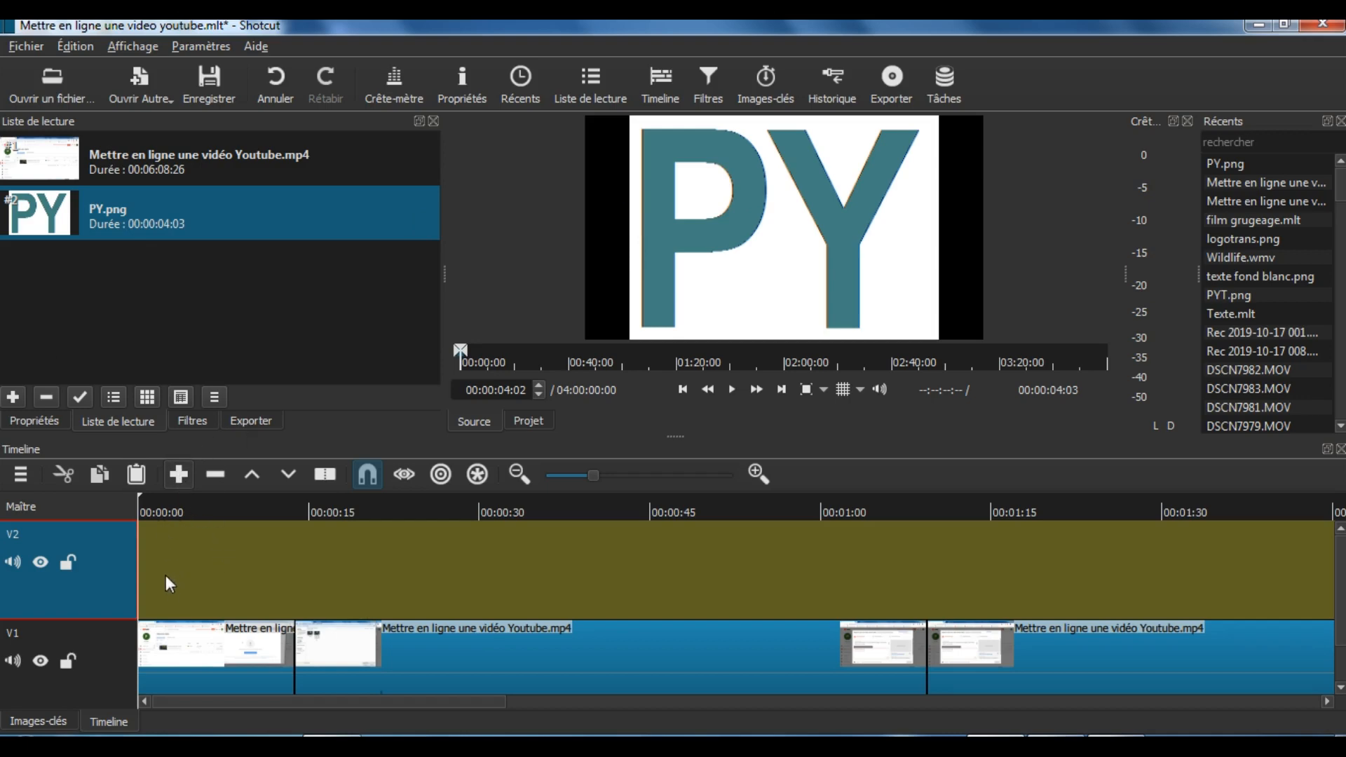
{"action": "key", "text": "a"}
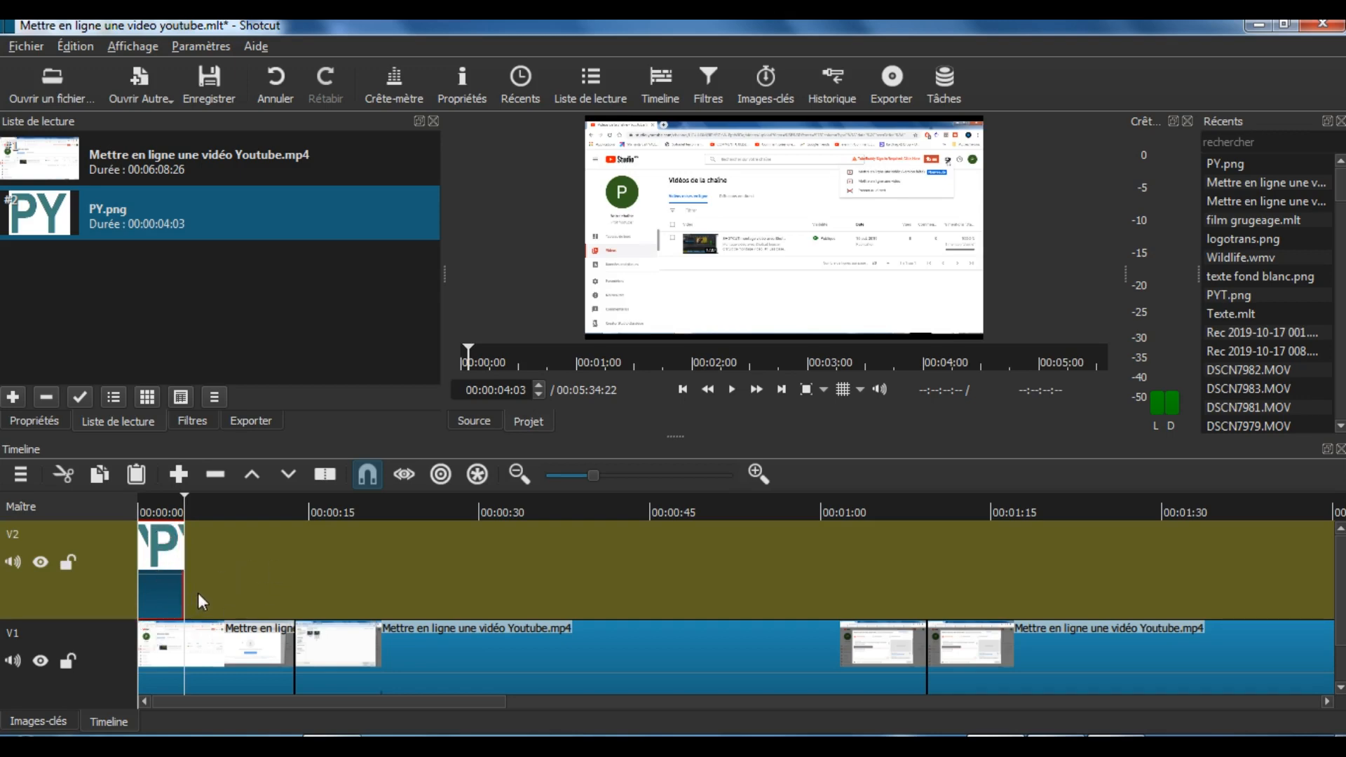
Extend the PY.png clip on track V2 to about 1:10 and return the playhead to the start.
{"action": "left_click_drag", "start_coordinate": [183, 582], "coordinate": [1042, 569]}
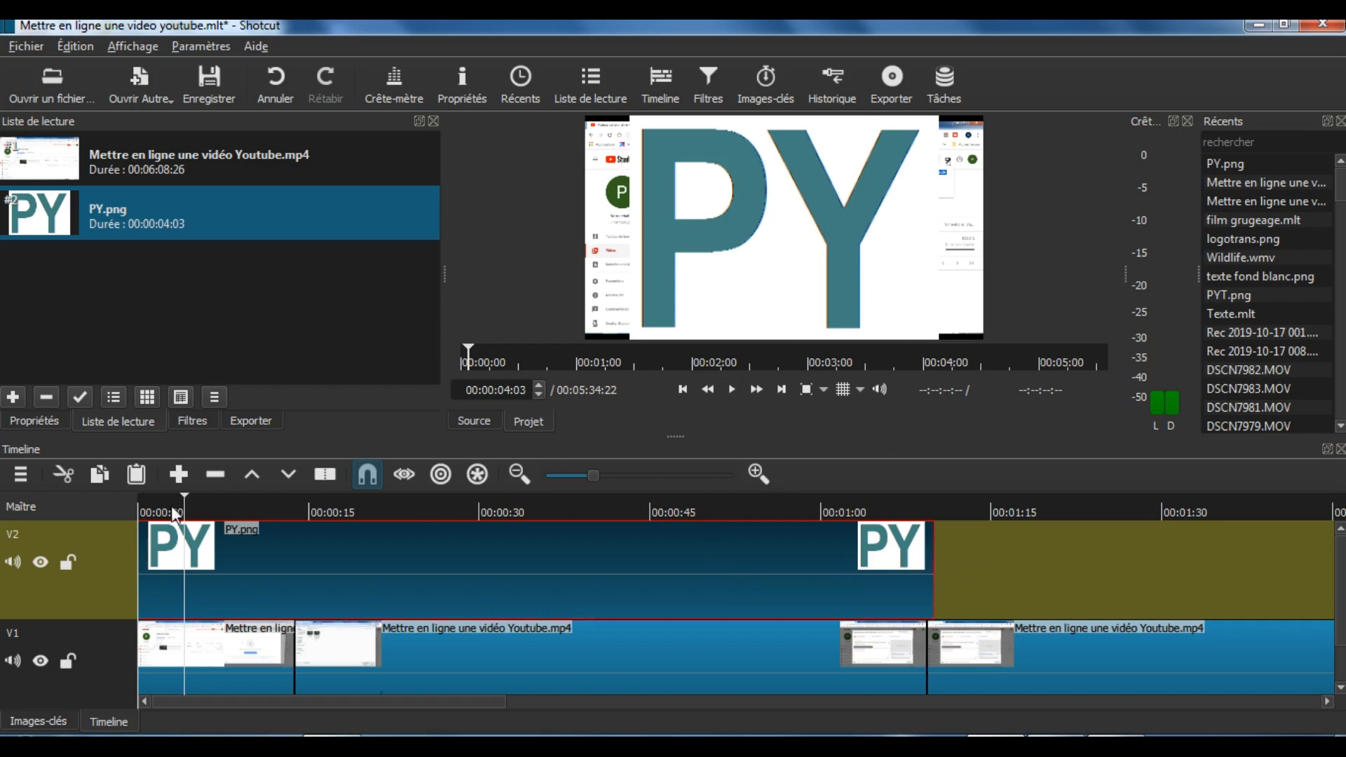
{"action": "left_click", "coordinate": [682, 391]}
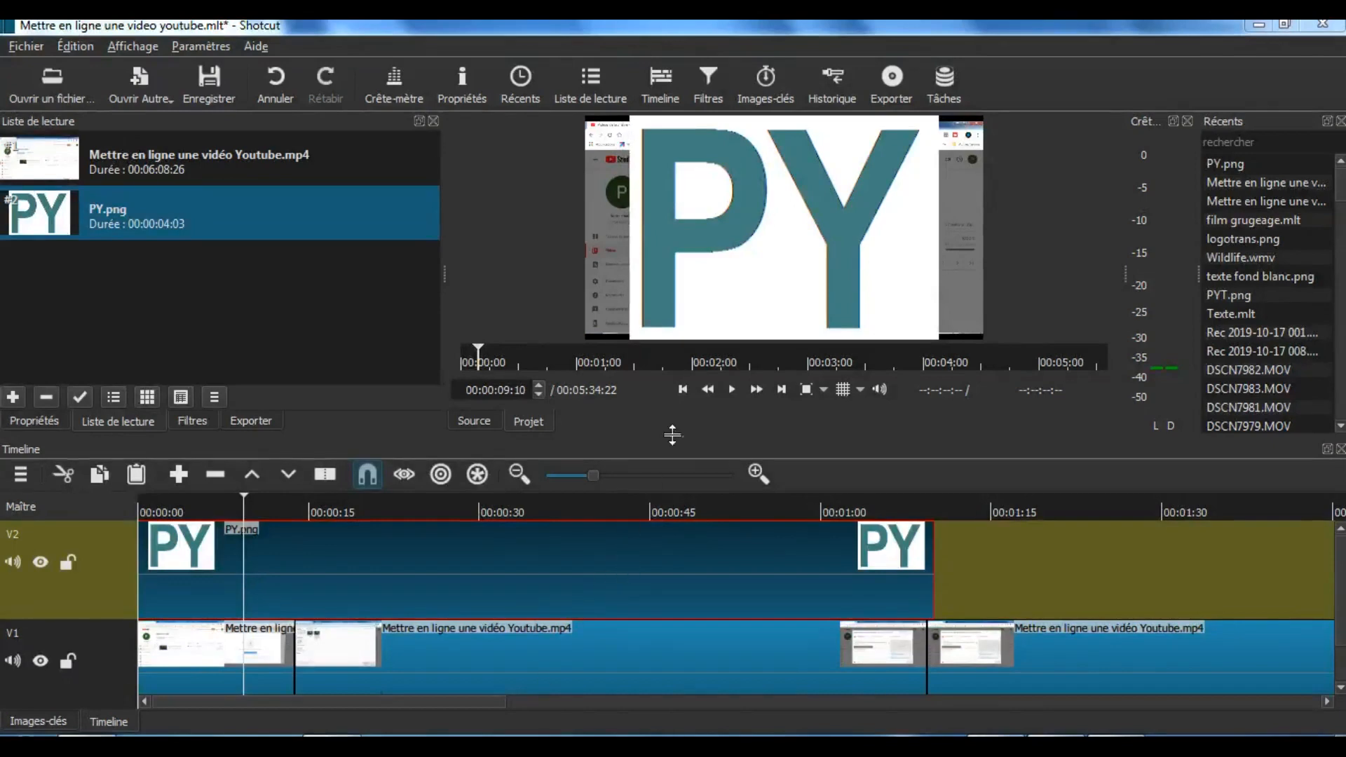
{"action": "left_click", "coordinate": [682, 390]}
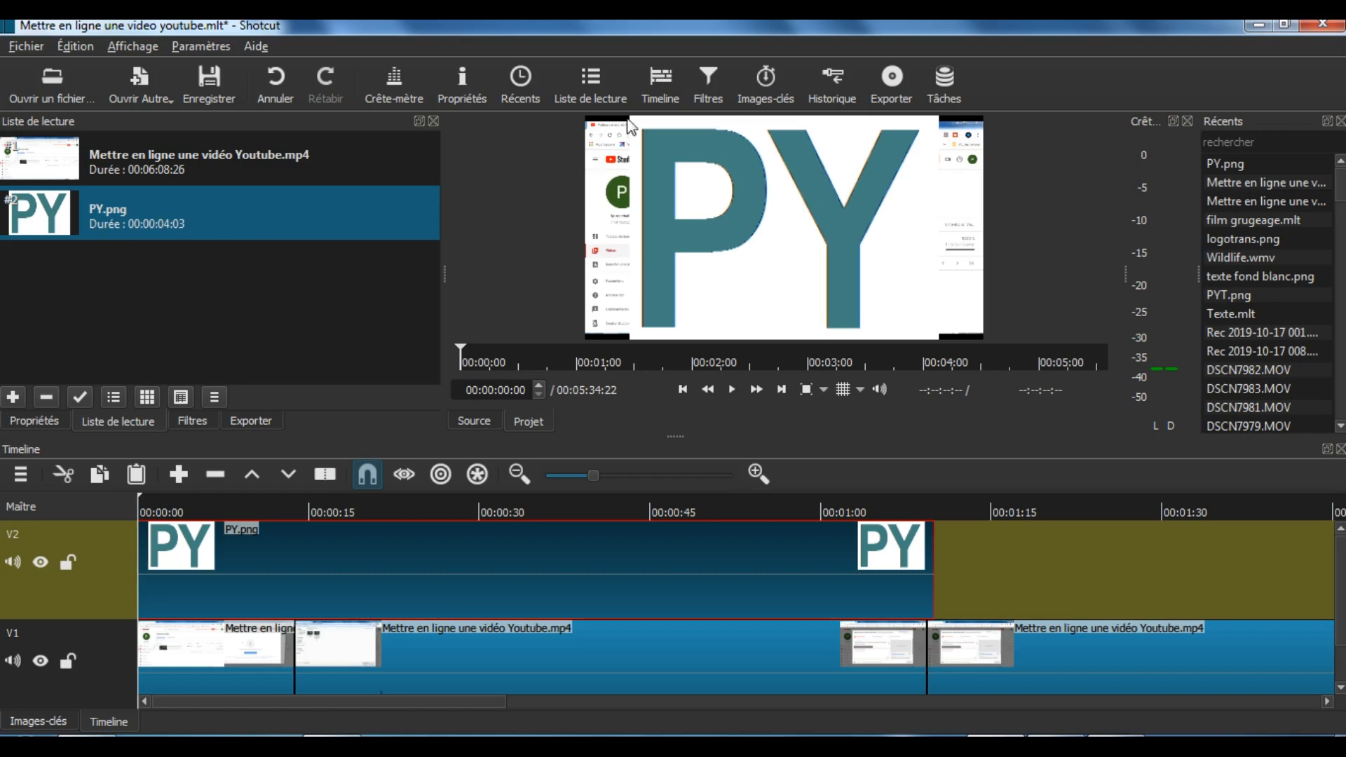
Apply the Taille et Position video filter to the PY.png clip.
{"action": "left_click", "coordinate": [707, 90]}
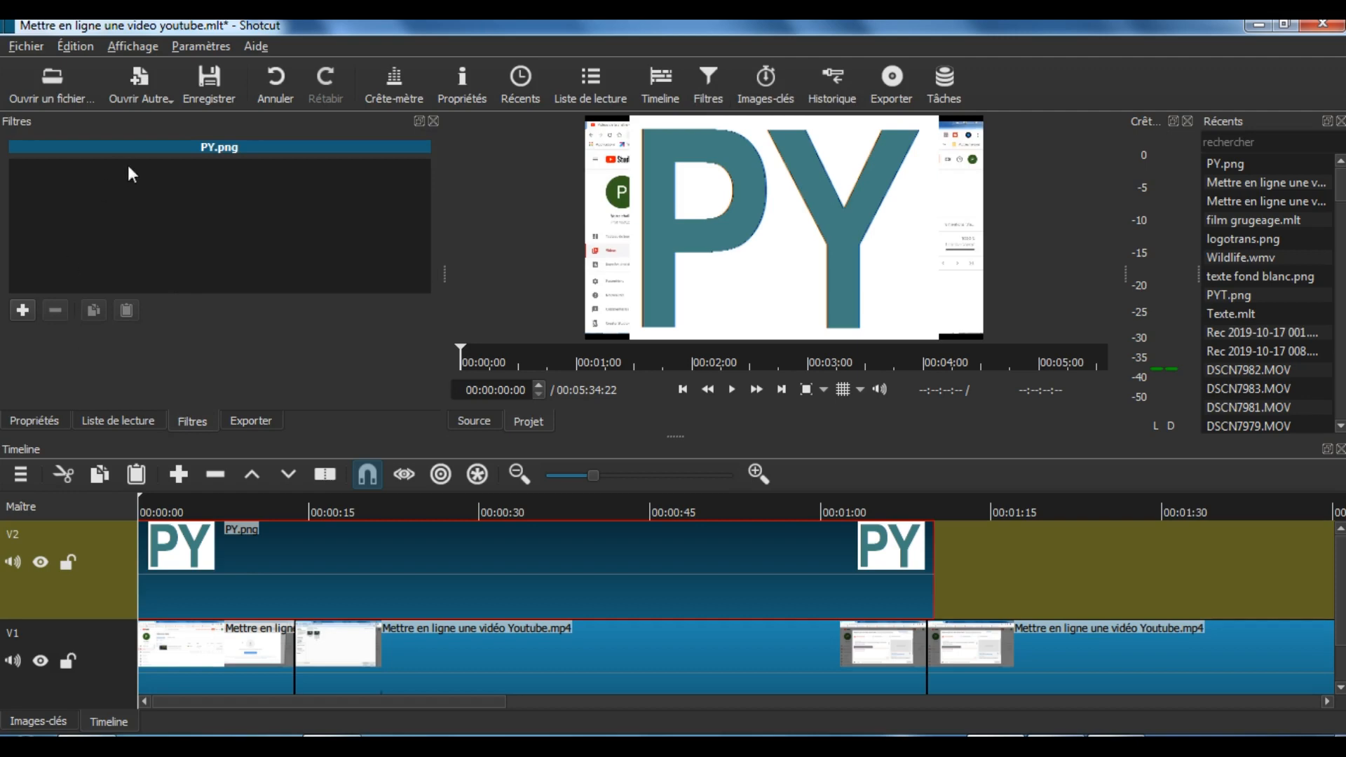
{"action": "left_click", "coordinate": [23, 310]}
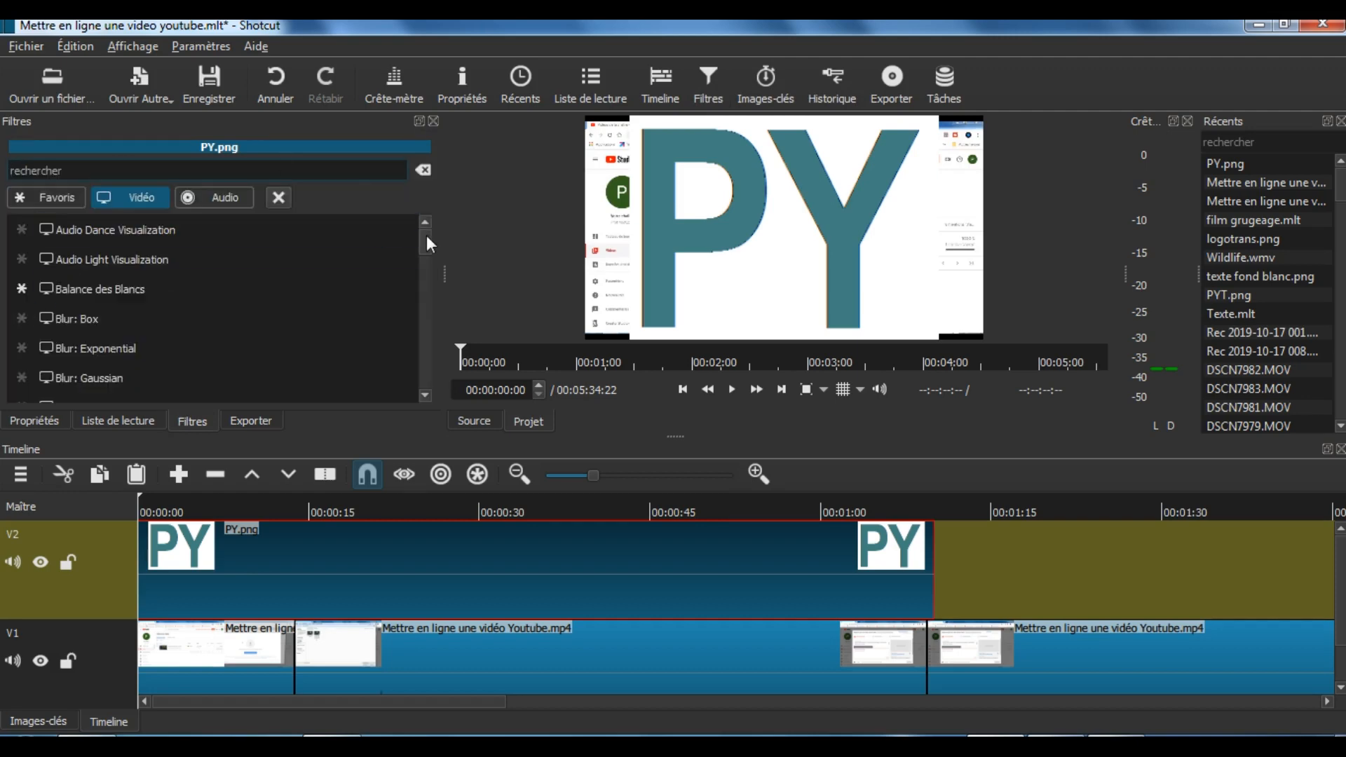
{"action": "left_click_drag", "start_coordinate": [426, 234], "coordinate": [428, 343]}
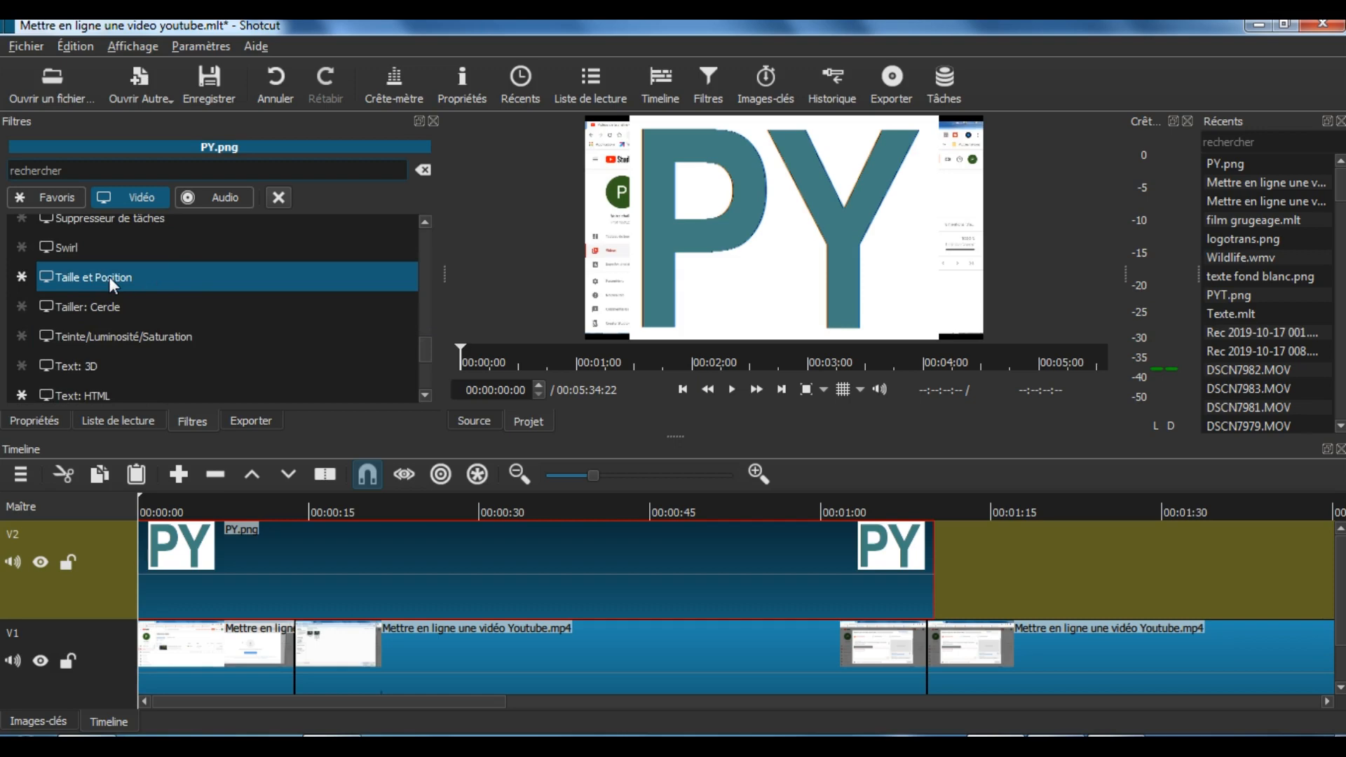
{"action": "left_click", "coordinate": [138, 278]}
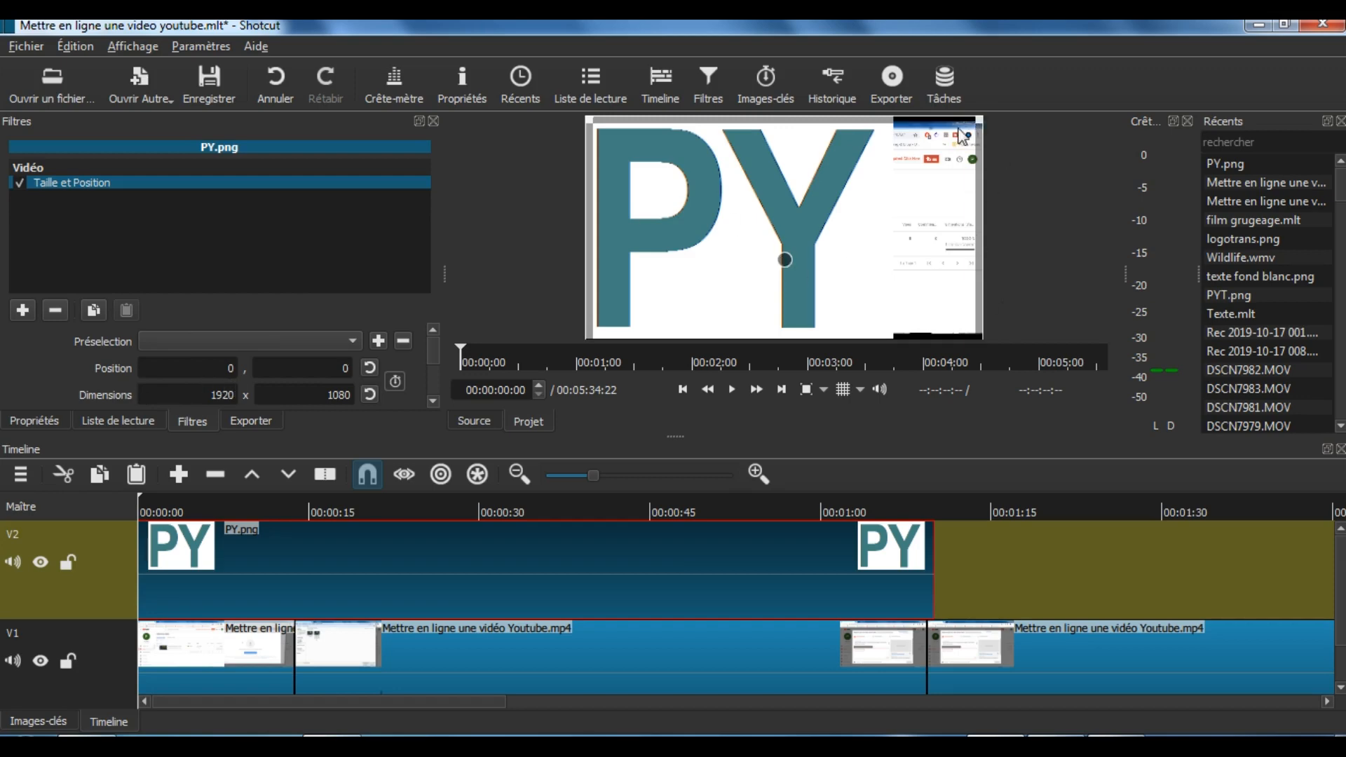
Shrink the PY logo in the preview to about 231 x 167 and place it at about 148, 109.
{"action": "left_click_drag", "start_coordinate": [979, 125], "coordinate": [718, 271]}
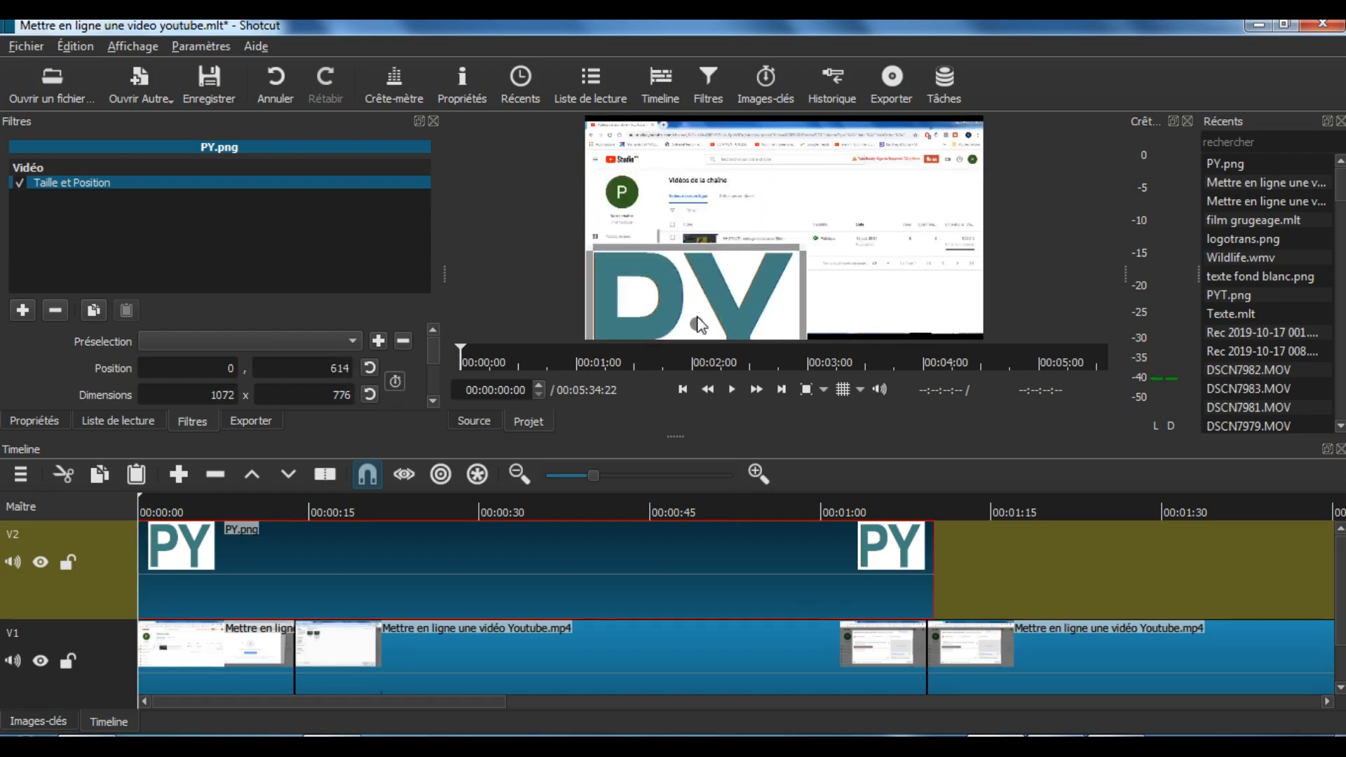
{"action": "left_click_drag", "start_coordinate": [699, 317], "coordinate": [733, 218]}
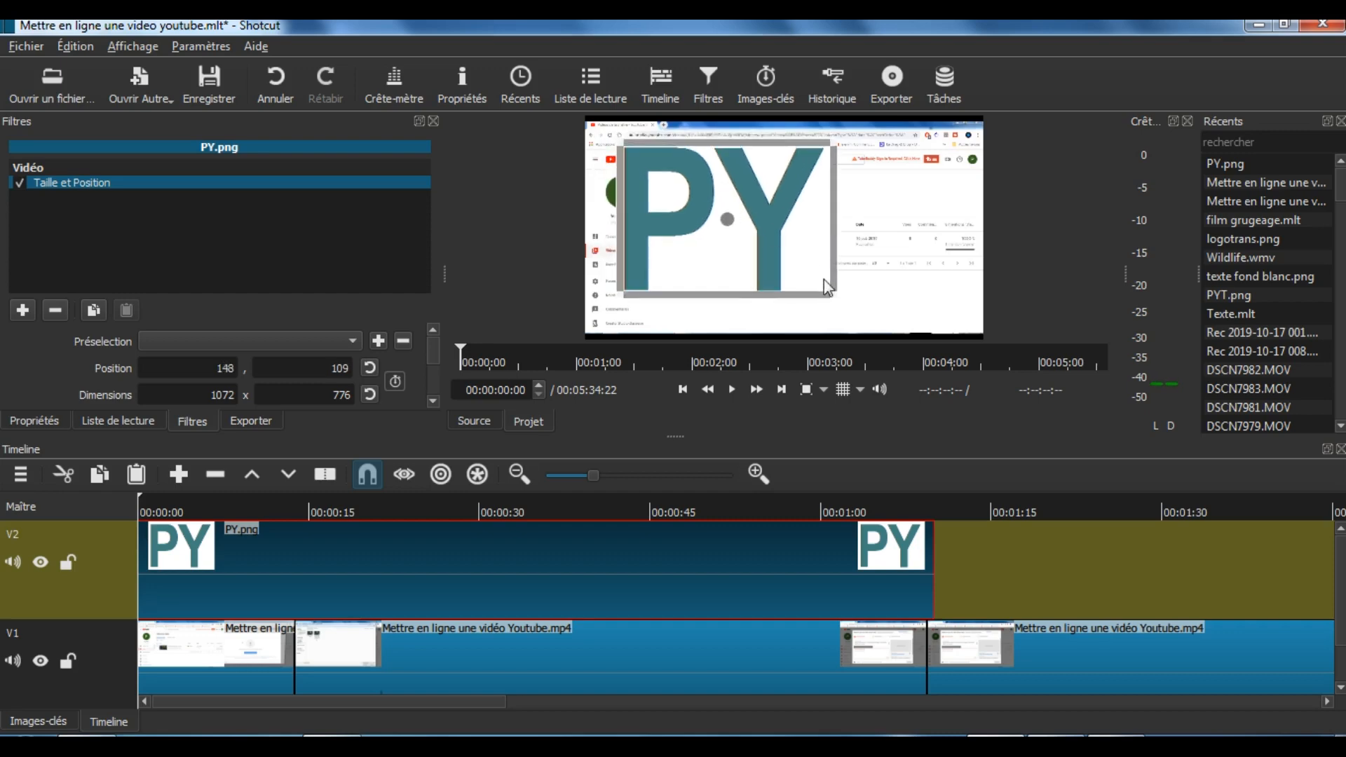
{"action": "left_click_drag", "start_coordinate": [834, 293], "coordinate": [598, 166]}
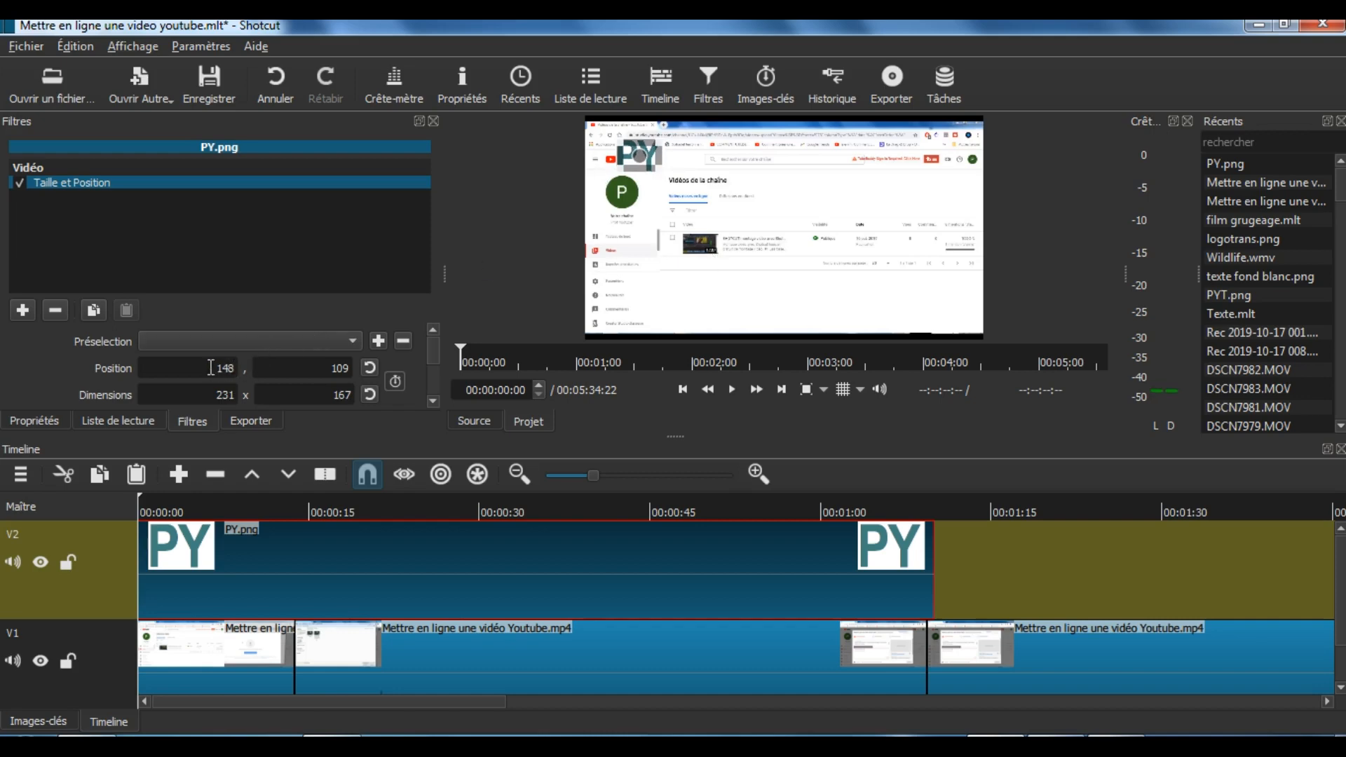
Set the logo's position to 1600, 100 and its dimensions to 230 x 170.
{"action": "double_click", "coordinate": [232, 365]}
{"action": "type", "text": "1600"}
{"action": "left_click", "coordinate": [330, 368]}
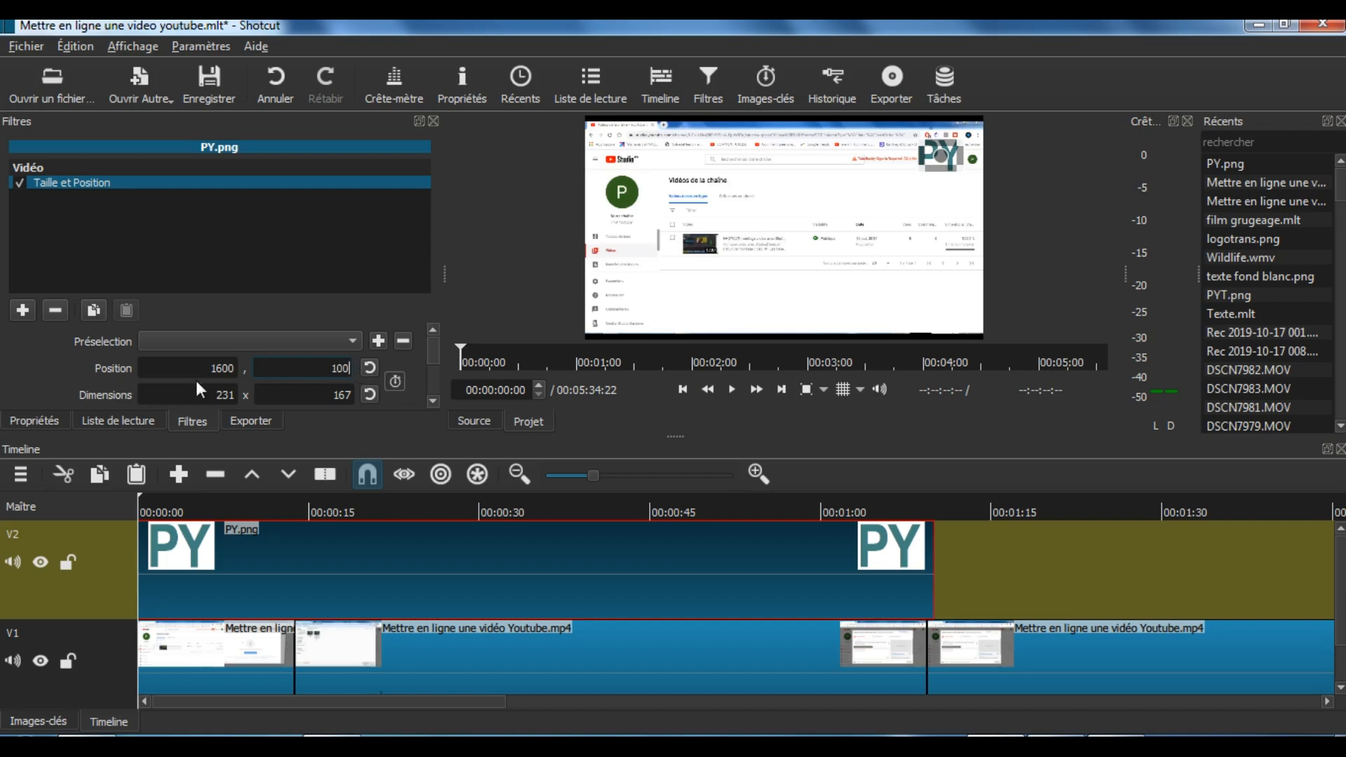
{"action": "left_click", "coordinate": [216, 394]}
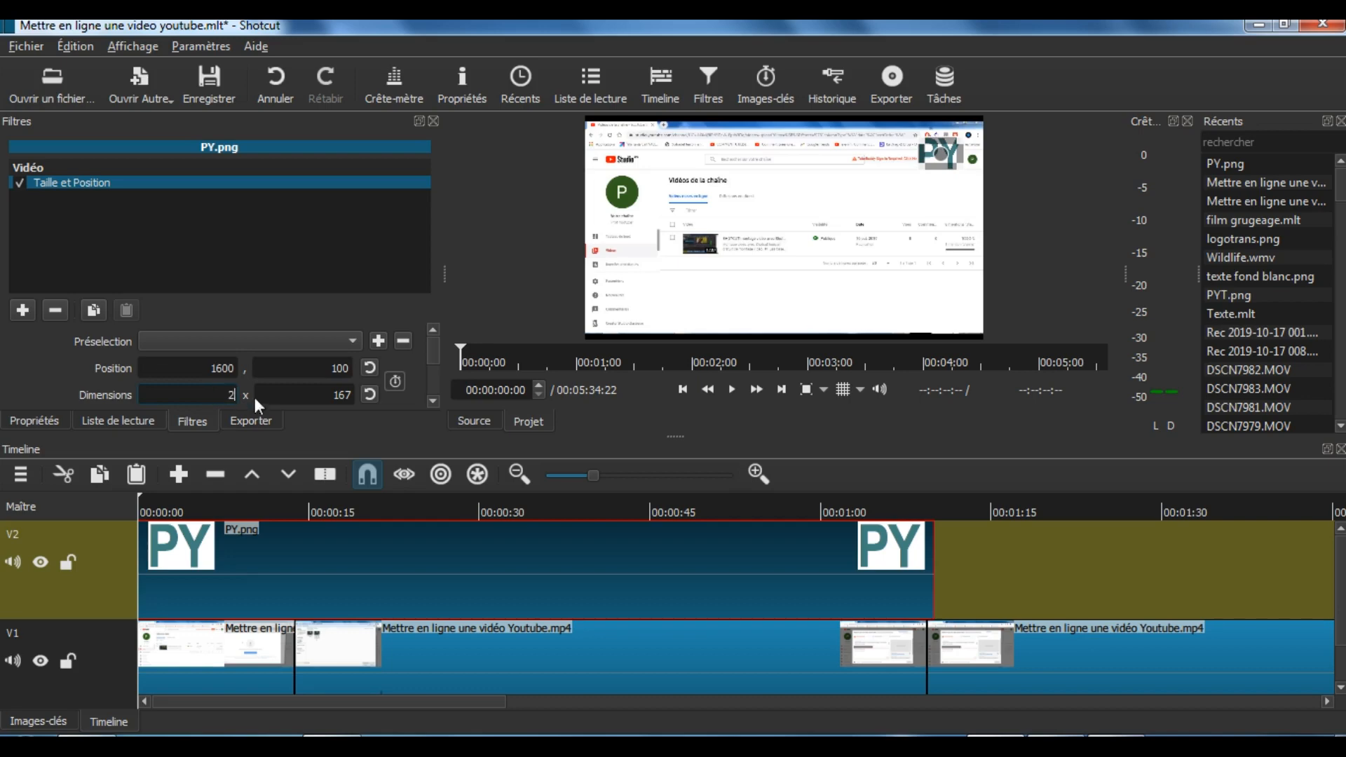
{"action": "left_click", "coordinate": [338, 395]}
{"action": "type", "text": "170"}
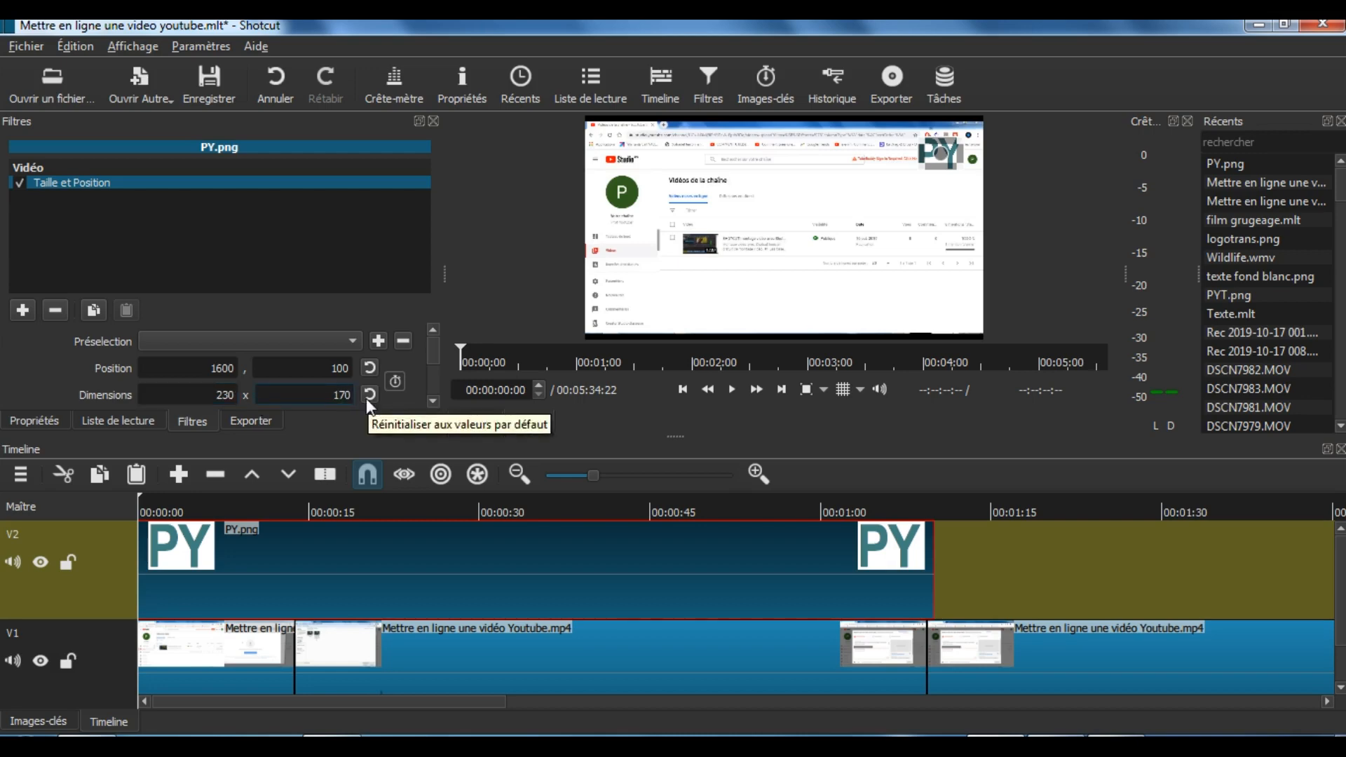
Fine-tune the logo directly in the preview to a position of about 1638, 95 and a size of about 230 x 166.
{"action": "left_click", "coordinate": [951, 156]}
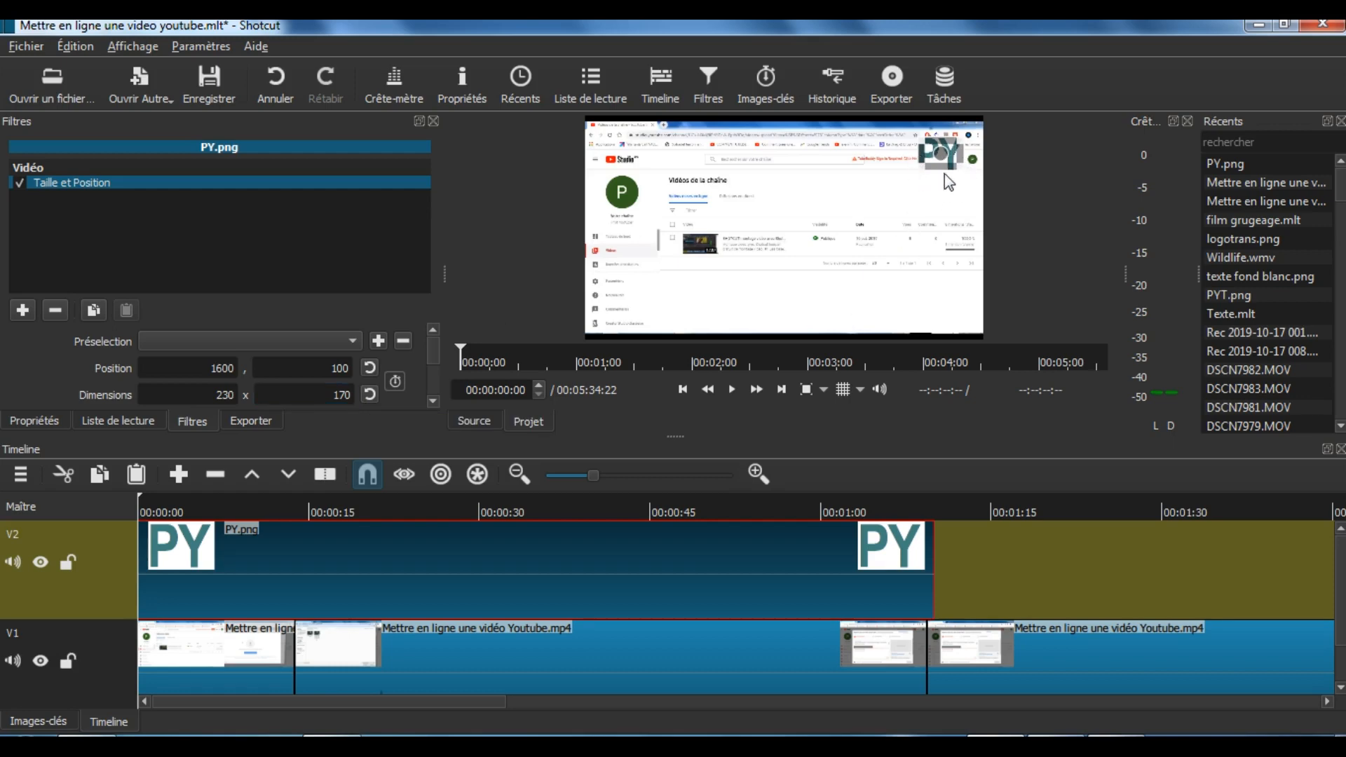
{"action": "mouse_move", "coordinate": [942, 174]}
{"action": "left_mouse_down"}
{"action": "mouse_move", "coordinate": [940, 253]}
{"action": "mouse_move", "coordinate": [945, 171]}
{"action": "mouse_move", "coordinate": [955, 177]}
{"action": "left_mouse_up"}
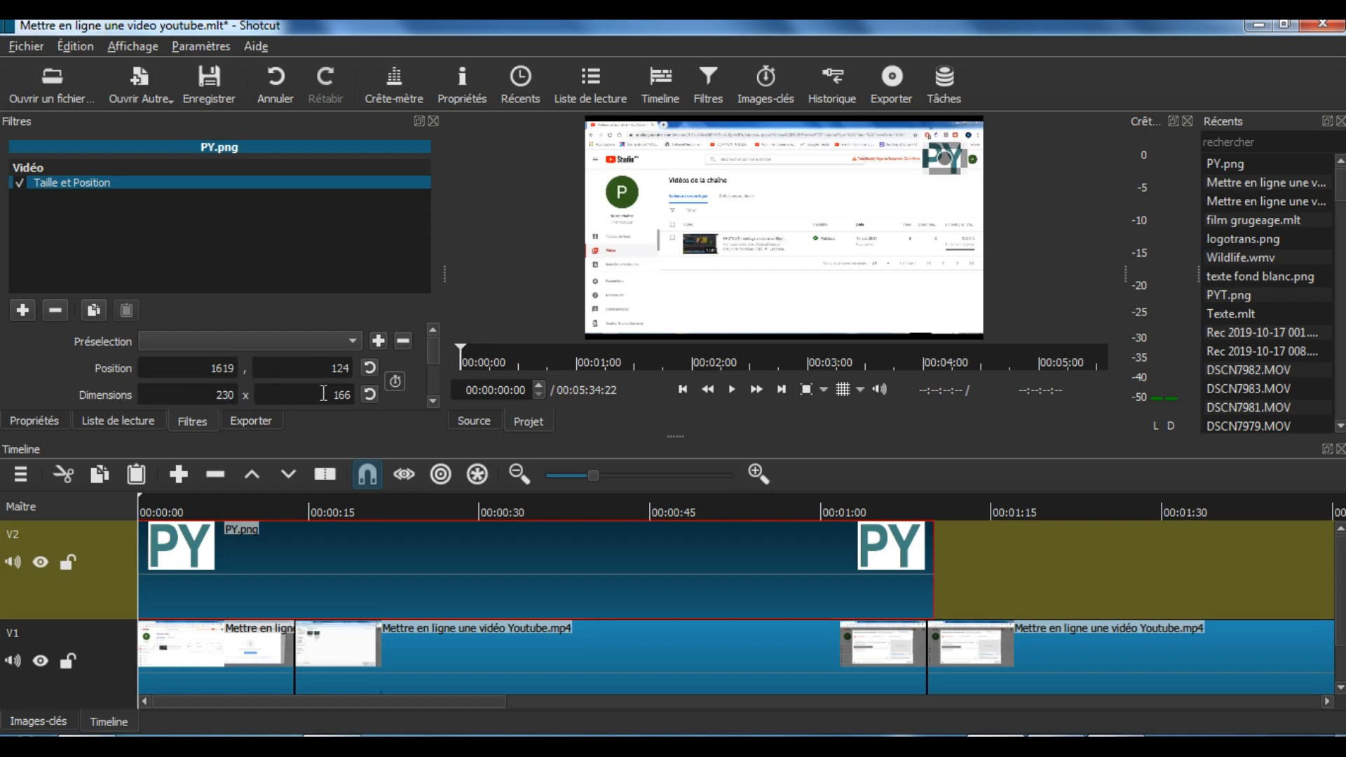
{"action": "mouse_move", "coordinate": [938, 160]}
{"action": "left_mouse_down"}
{"action": "mouse_move", "coordinate": [946, 295]}
{"action": "mouse_move", "coordinate": [955, 174]}
{"action": "left_mouse_up"}
{"action": "left_click_drag", "start_coordinate": [951, 171], "coordinate": [950, 171]}
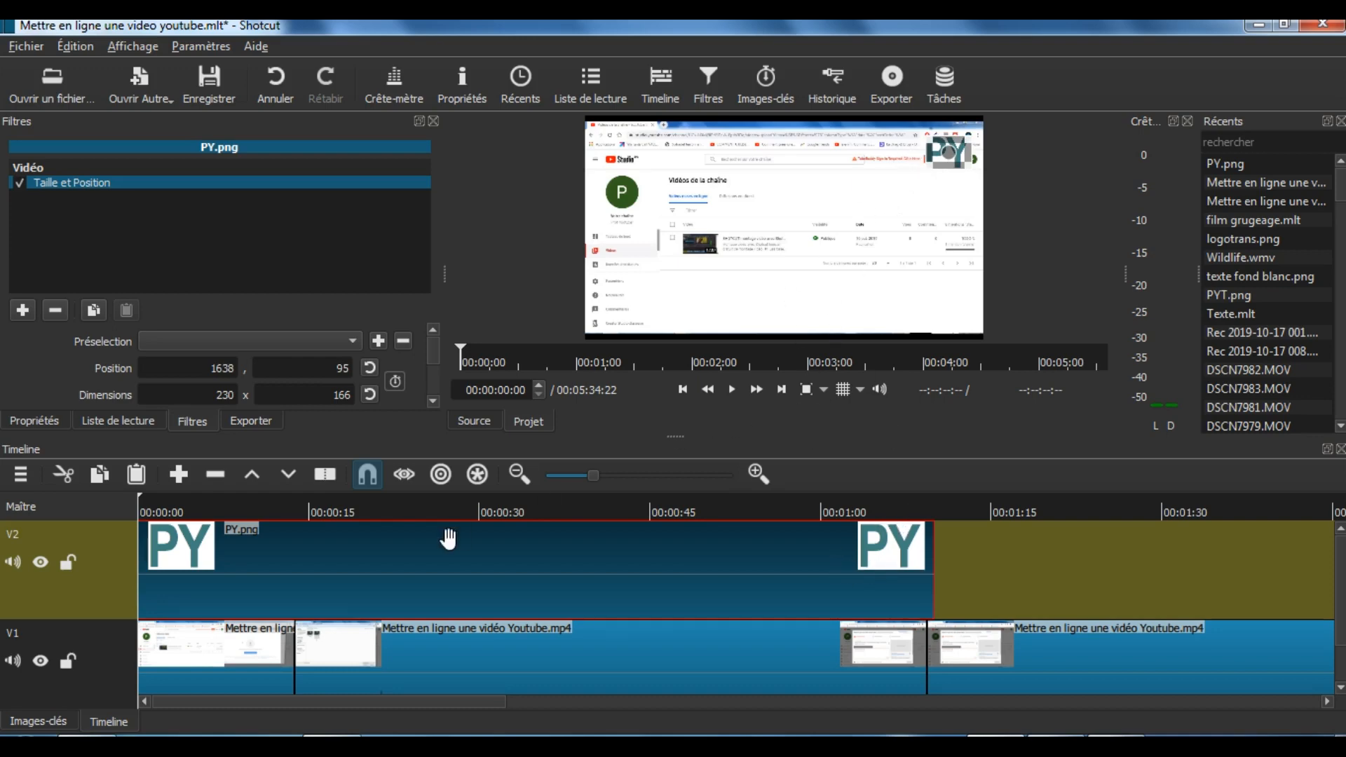
Play the timeline from about 9 seconds to check the logo over the video.
{"action": "left_click", "coordinate": [410, 665]}
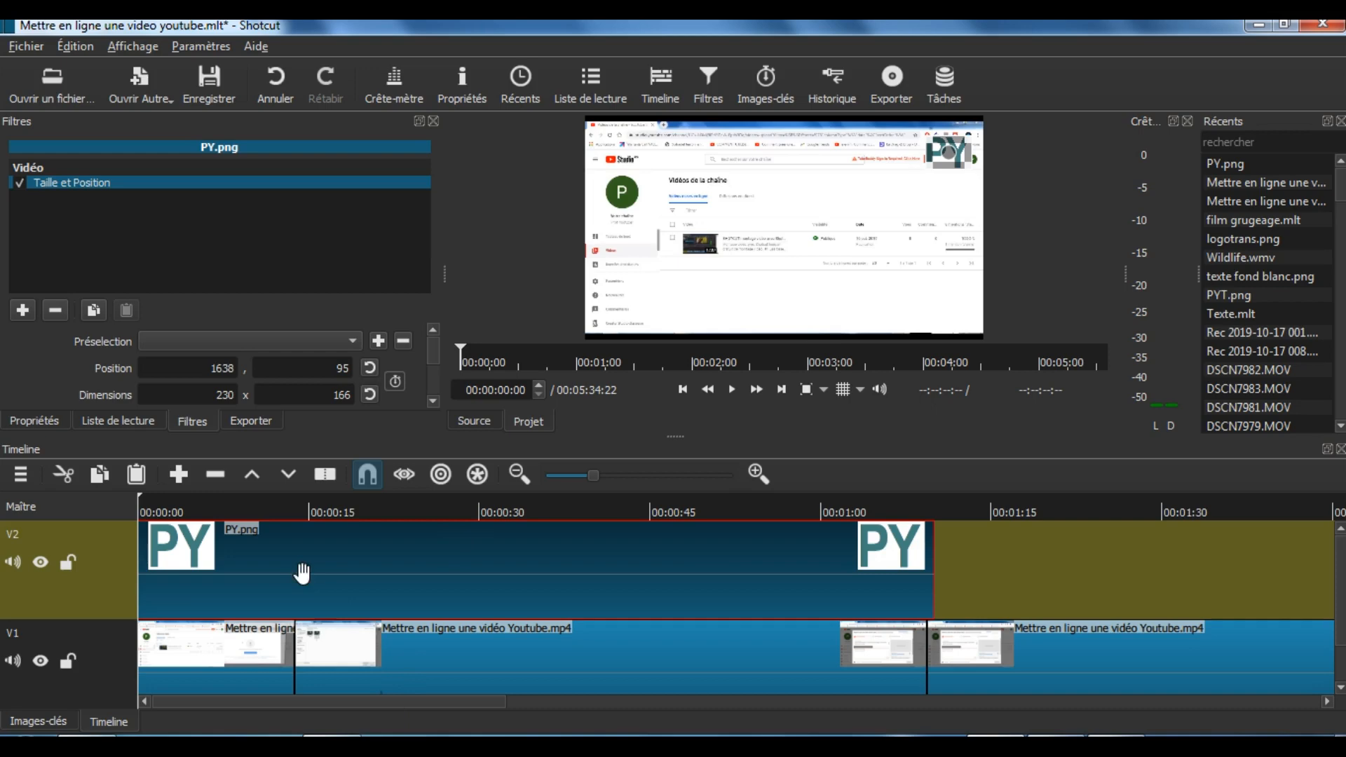
{"action": "left_click", "coordinate": [246, 506]}
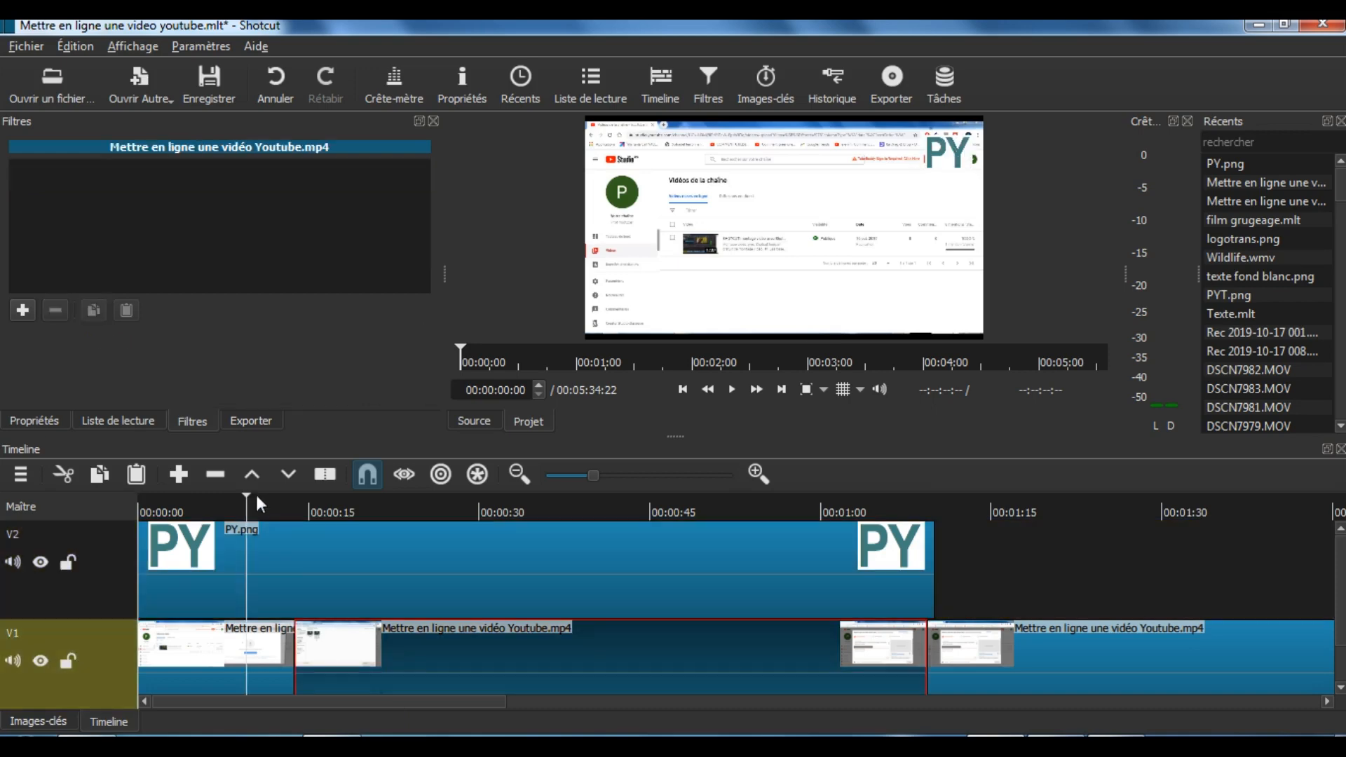
{"action": "left_click", "coordinate": [731, 389]}
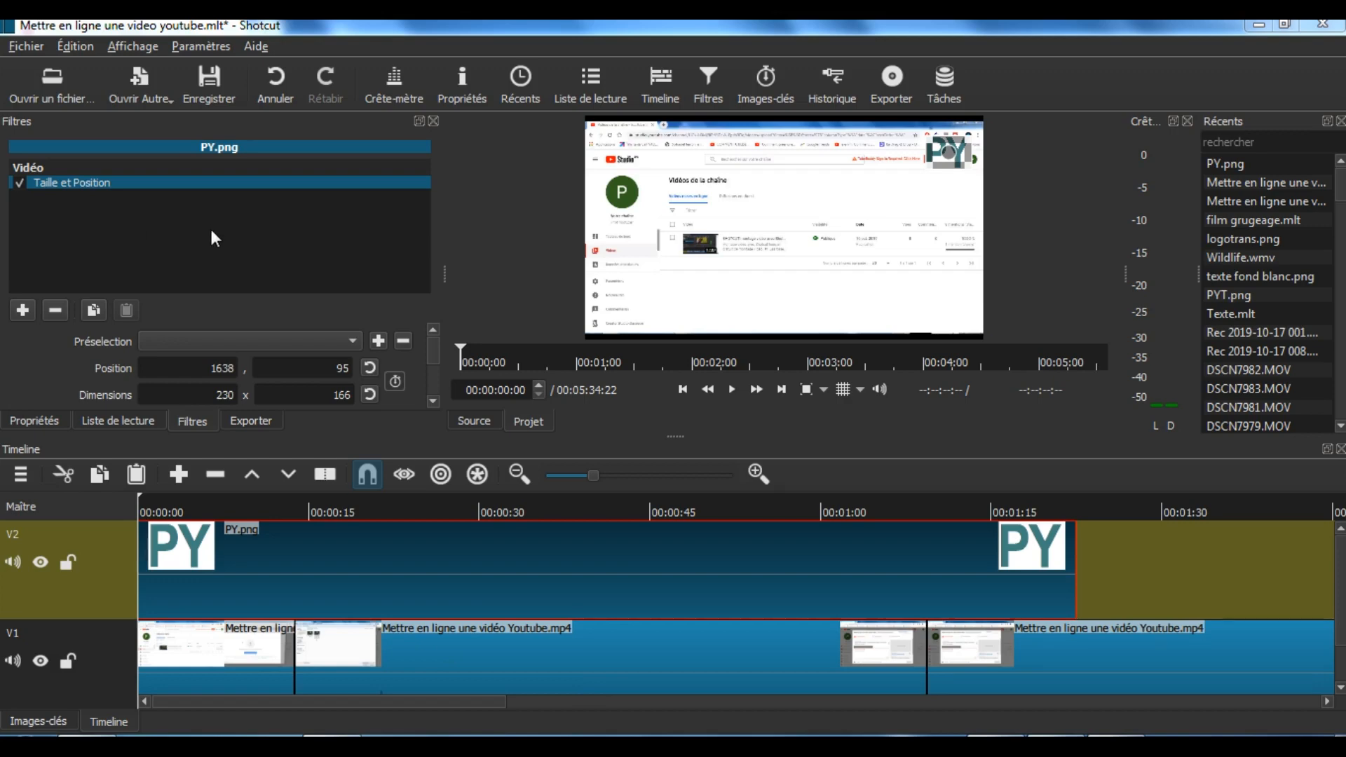
Add the Masquage colorimétrique : Avancé filter to the PY.png clip.
{"action": "left_click", "coordinate": [26, 310]}
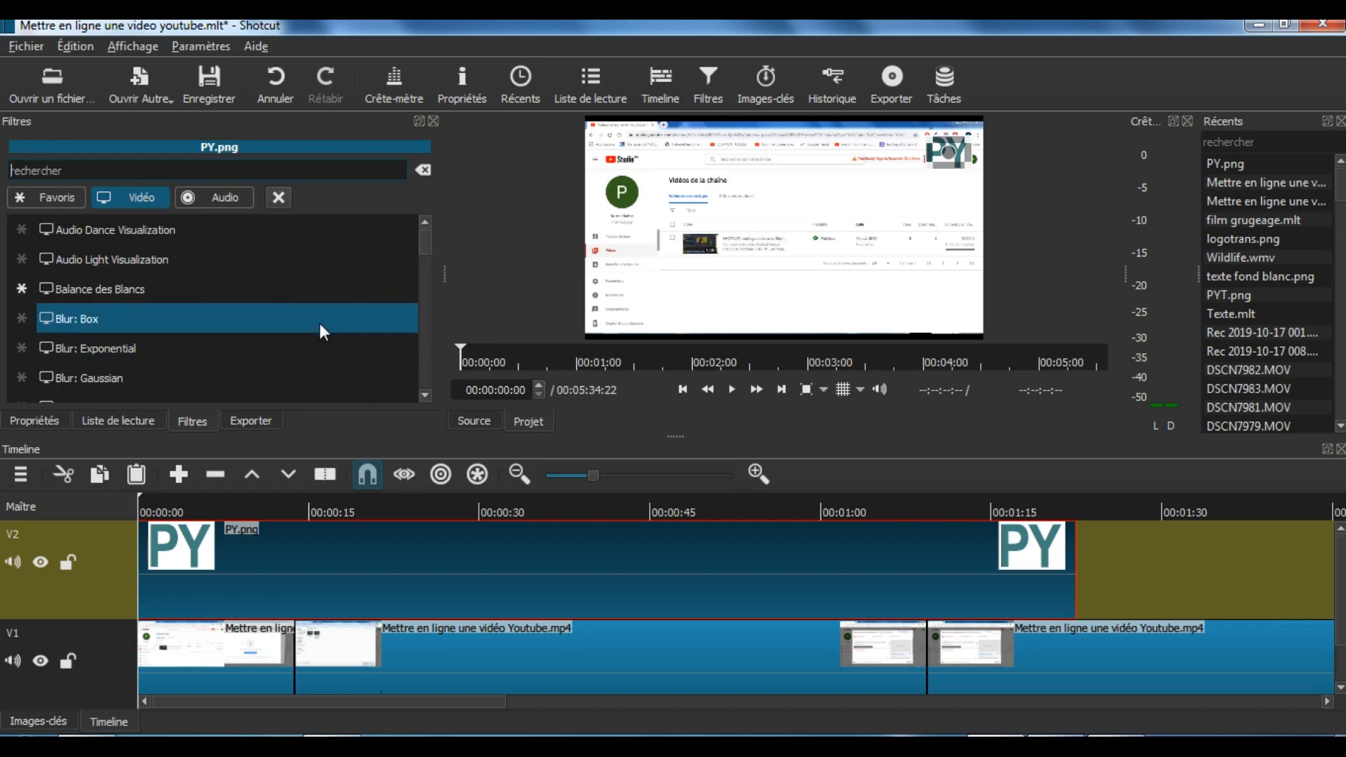
{"action": "left_click_drag", "start_coordinate": [427, 245], "coordinate": [427, 297]}
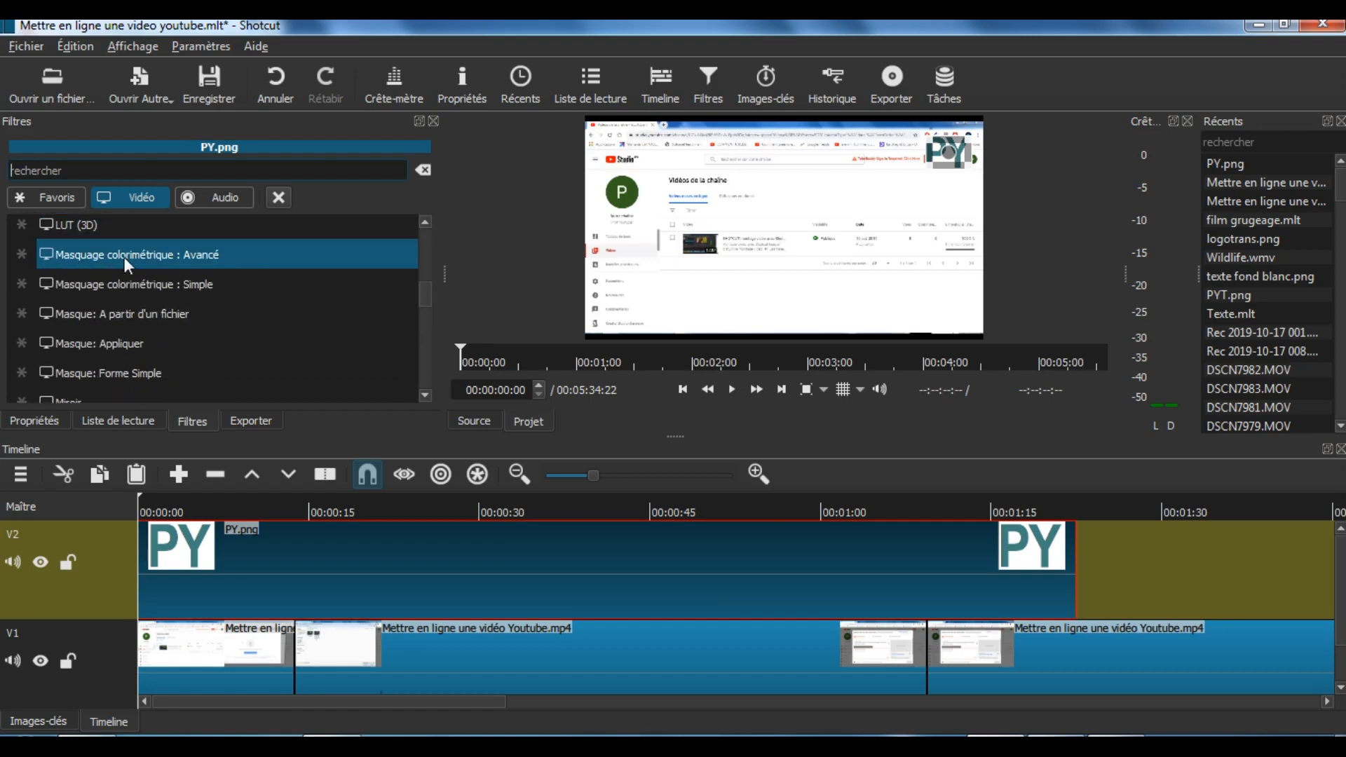
{"action": "left_click", "coordinate": [345, 271]}
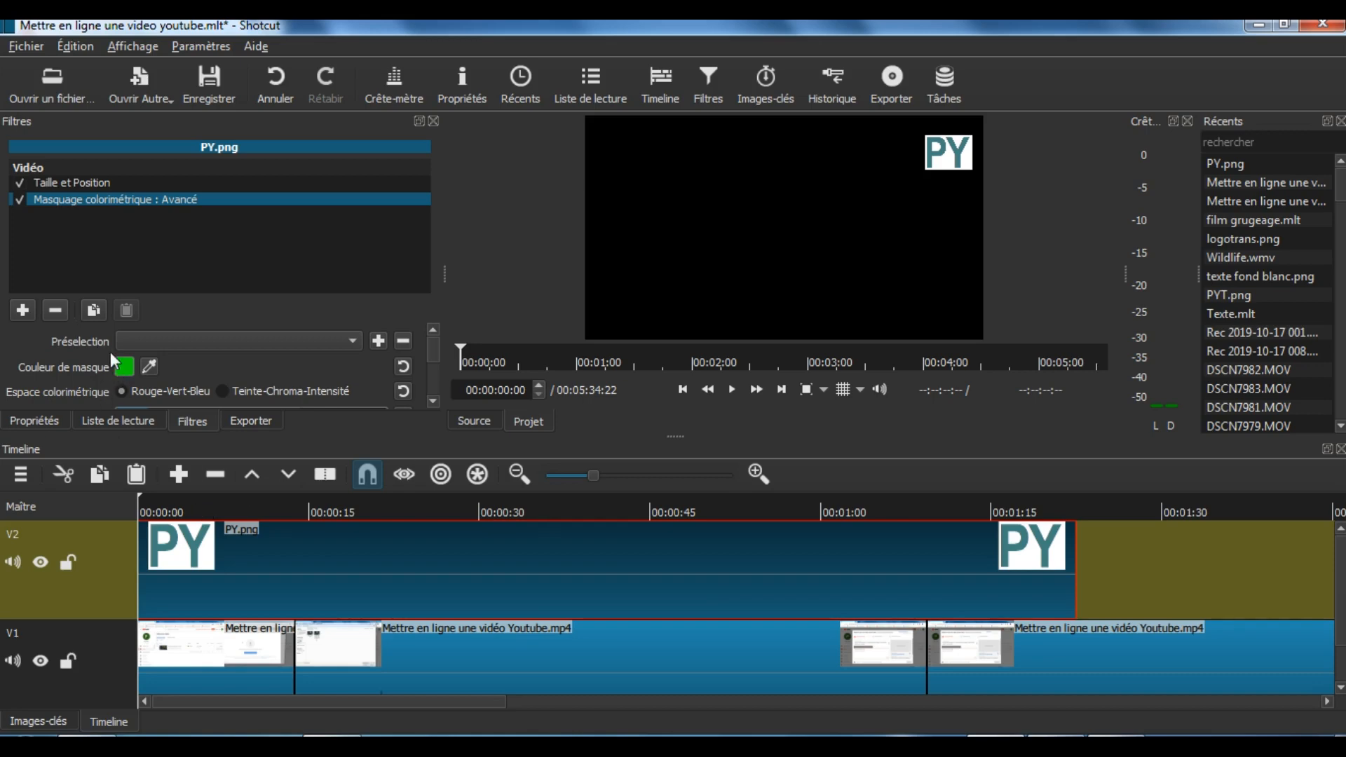
Set the mask colour of the chroma key filter to white (#ffffff).
{"action": "left_click", "coordinate": [125, 368]}
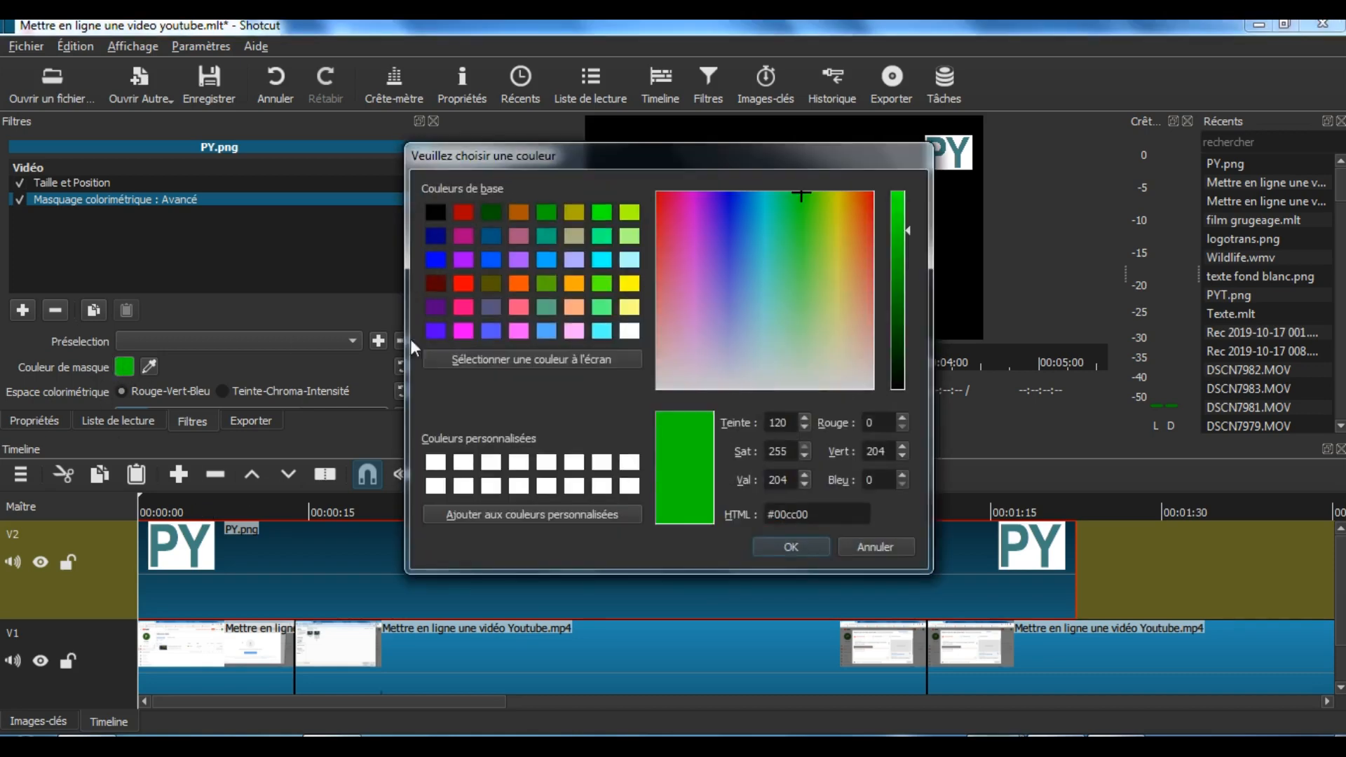
{"action": "left_click", "coordinate": [629, 331]}
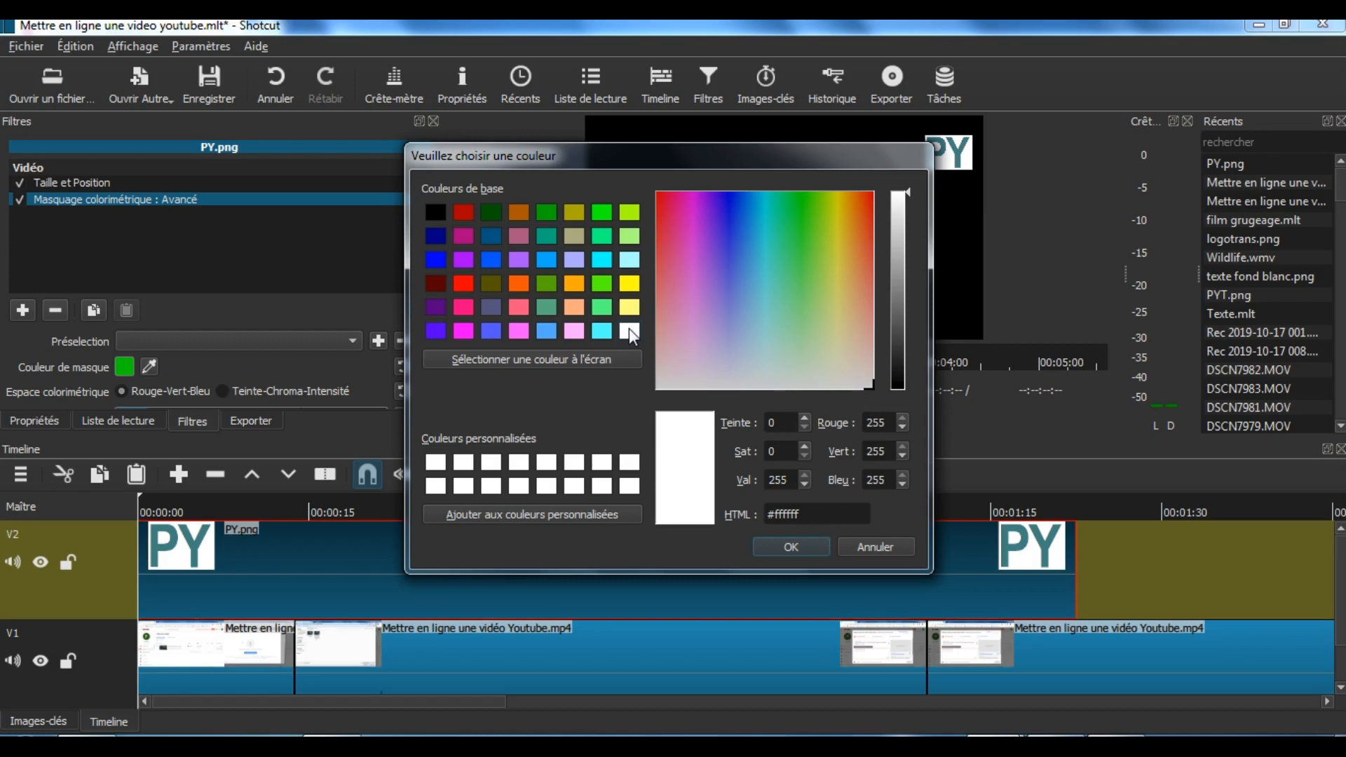
{"action": "left_click", "coordinate": [792, 549]}
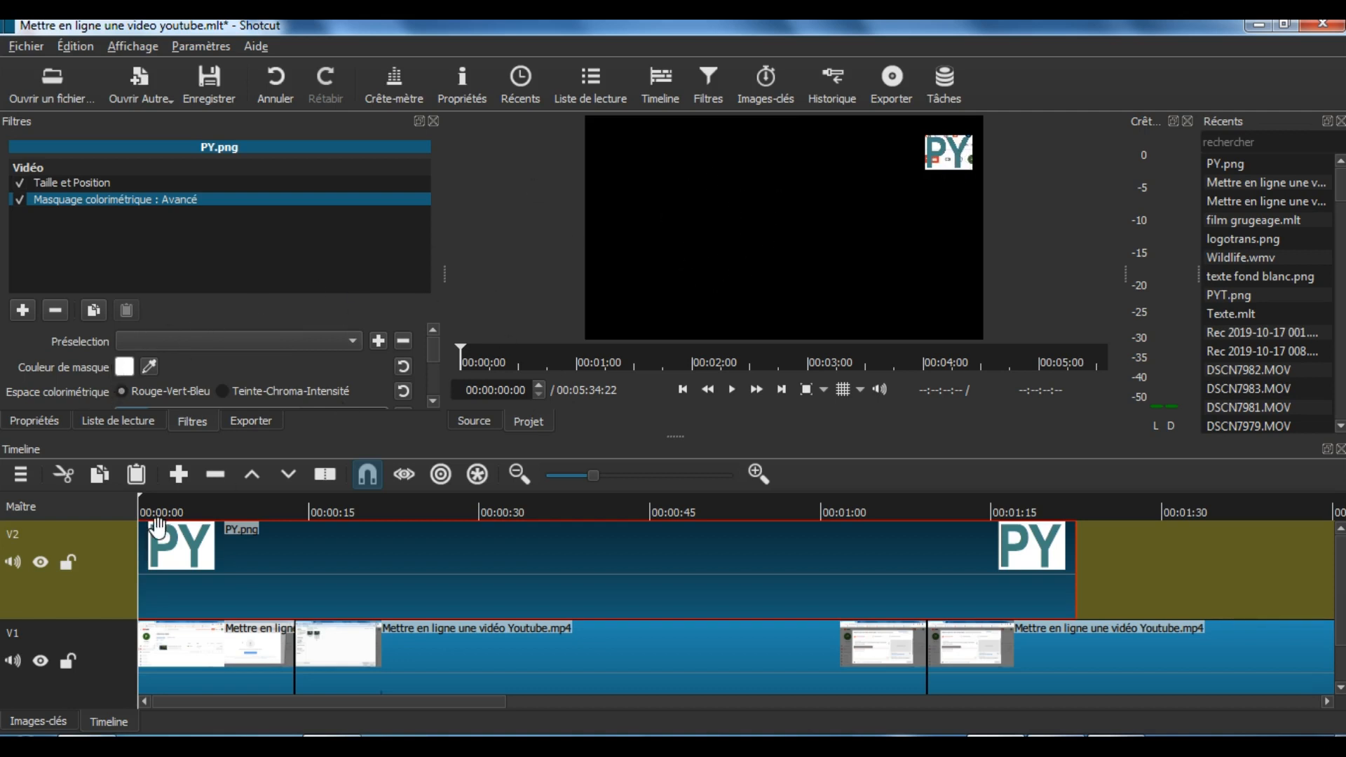
With the playhead at about 8 seconds, set the chroma key filter's Delta de chroma and Delta d'intensité to 100 %.
{"action": "left_click", "coordinate": [230, 499]}
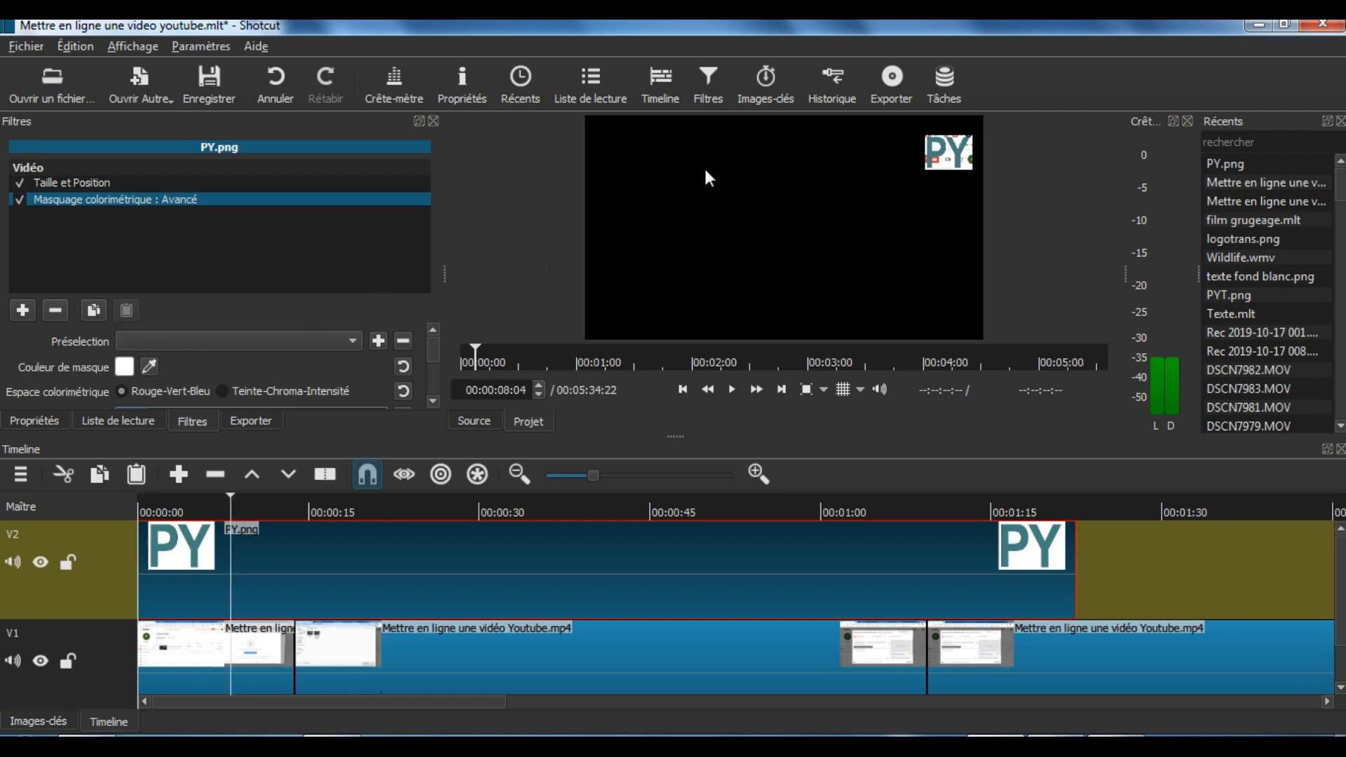
{"action": "left_click", "coordinate": [220, 391]}
{"action": "scroll", "coordinate": [434, 397], "scroll_direction": "down", "scroll_amount": 2}
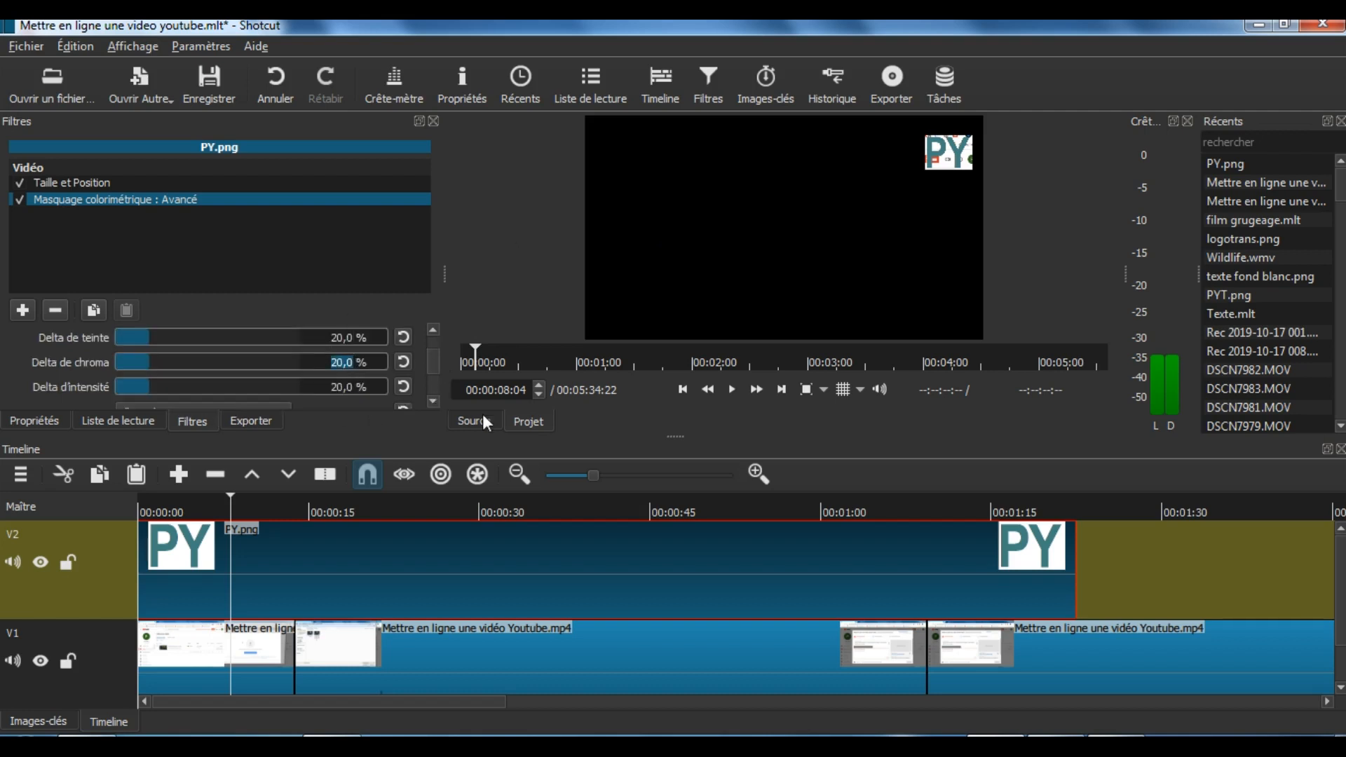
{"action": "type", "text": "100"}
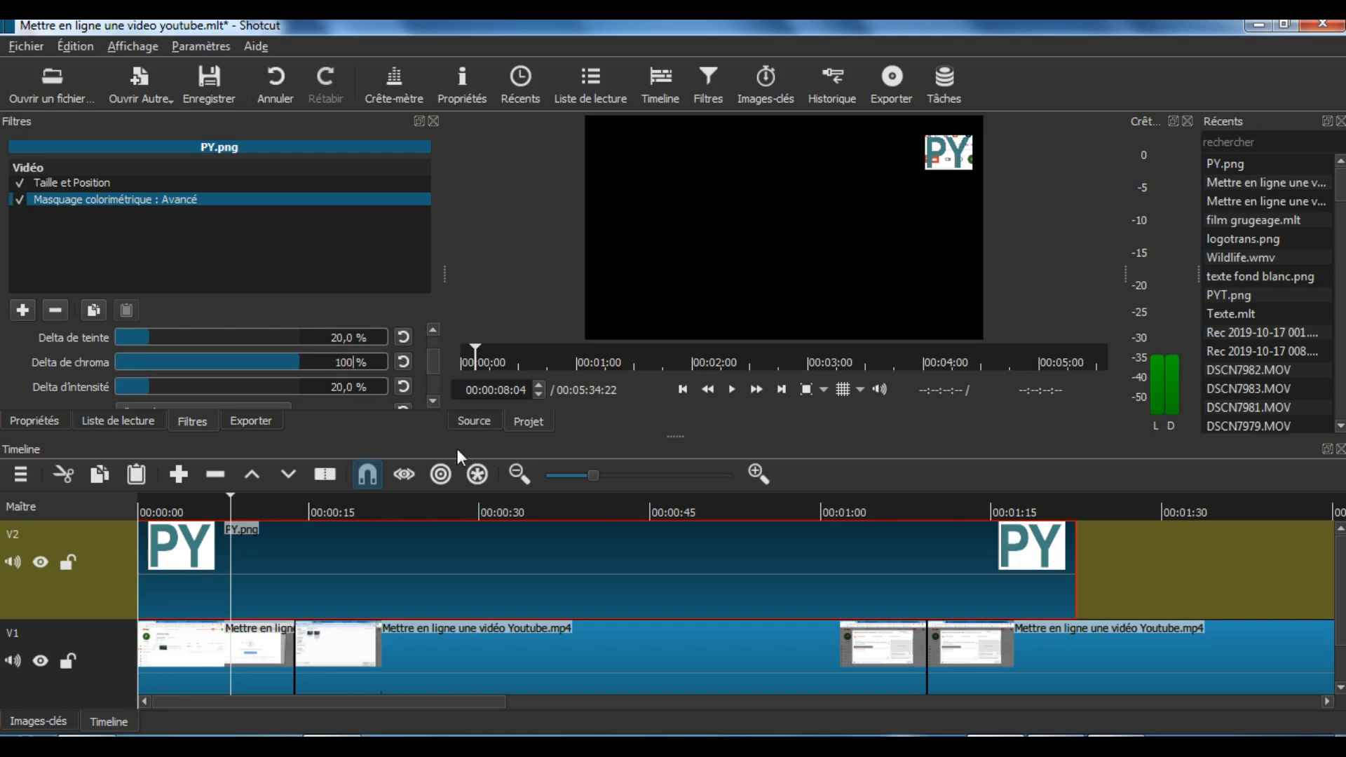
{"action": "double_click", "coordinate": [343, 386]}
{"action": "type", "text": "10"}
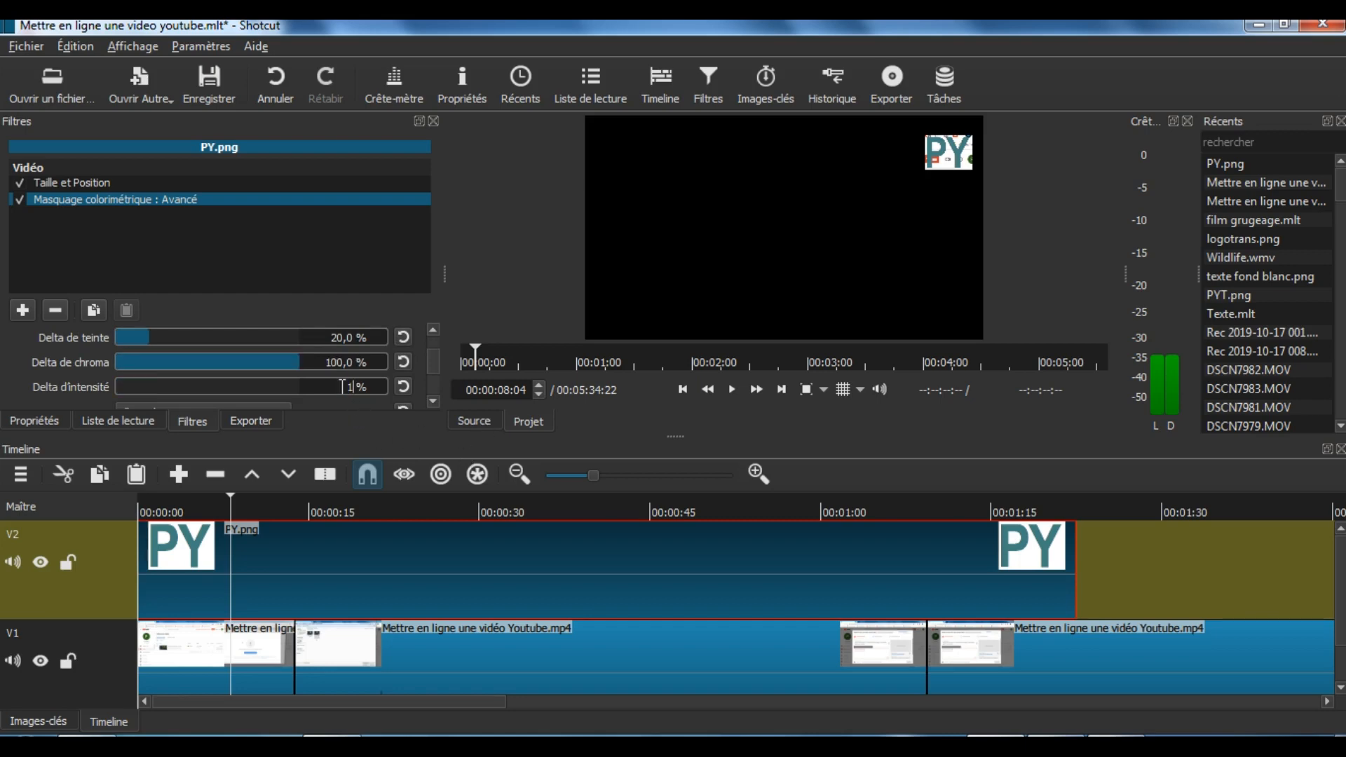
{"action": "type", "text": "0"}
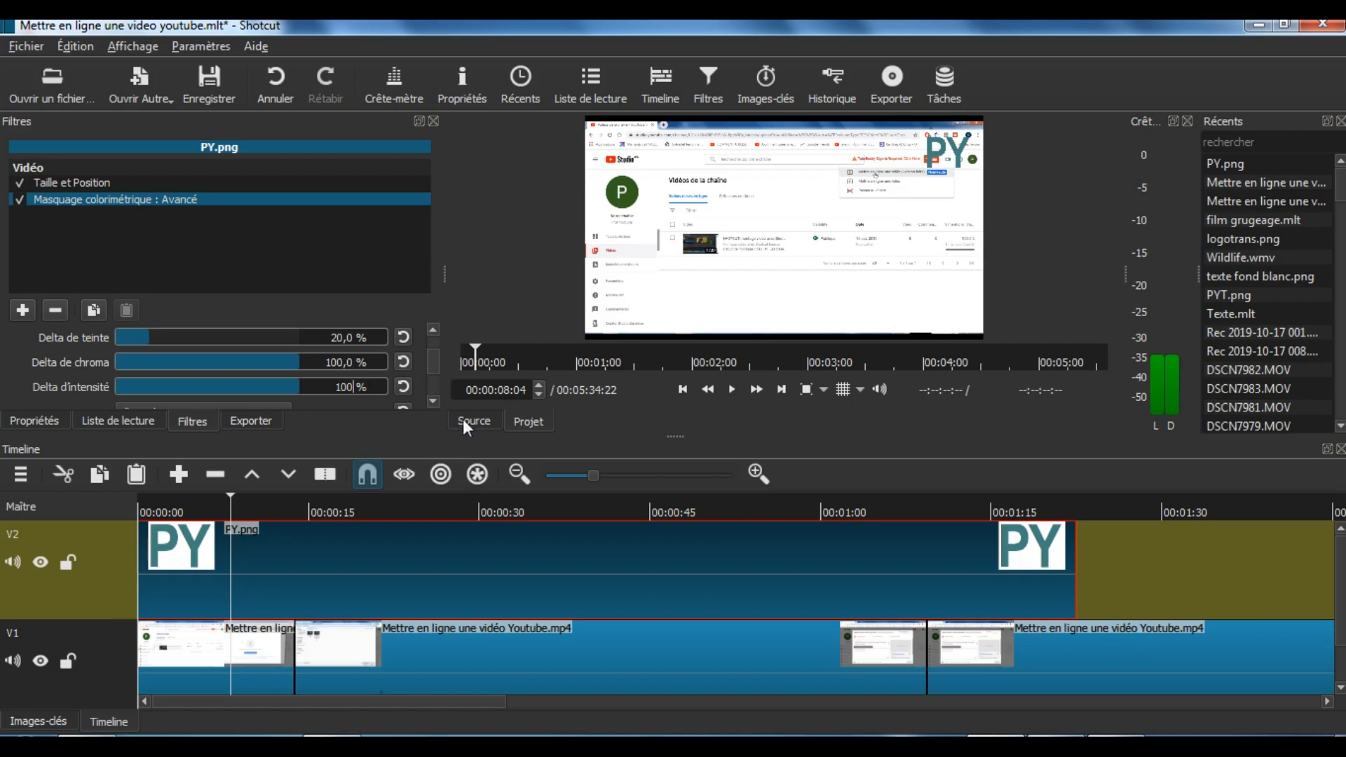
Review the remaining chroma key settings down to Inverser and play the timeline from about 8 seconds to check the logo's background.
{"action": "left_click", "coordinate": [431, 399]}
{"action": "left_click", "coordinate": [431, 398]}
{"action": "left_click", "coordinate": [431, 399]}
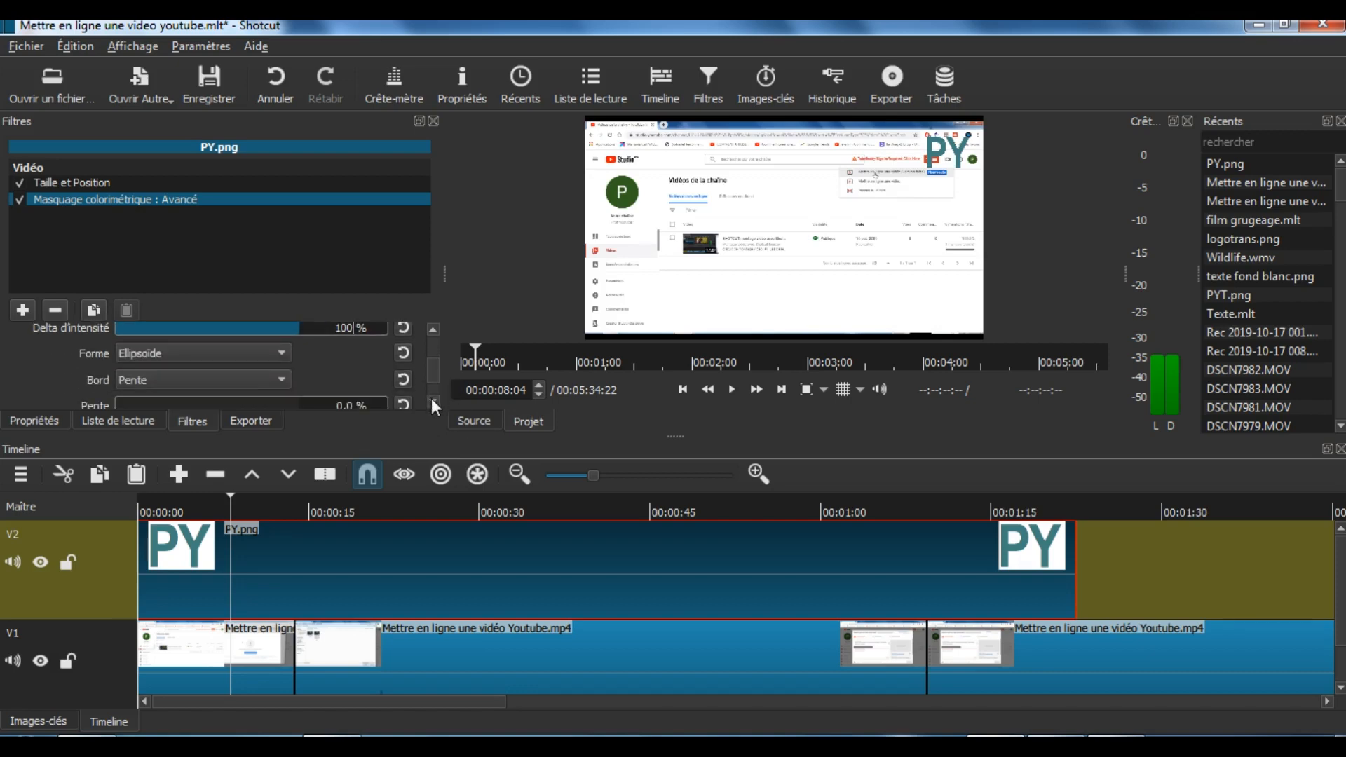
{"action": "left_click", "coordinate": [431, 398]}
{"action": "left_click", "coordinate": [431, 399]}
{"action": "left_click", "coordinate": [432, 398]}
{"action": "left_click", "coordinate": [431, 399]}
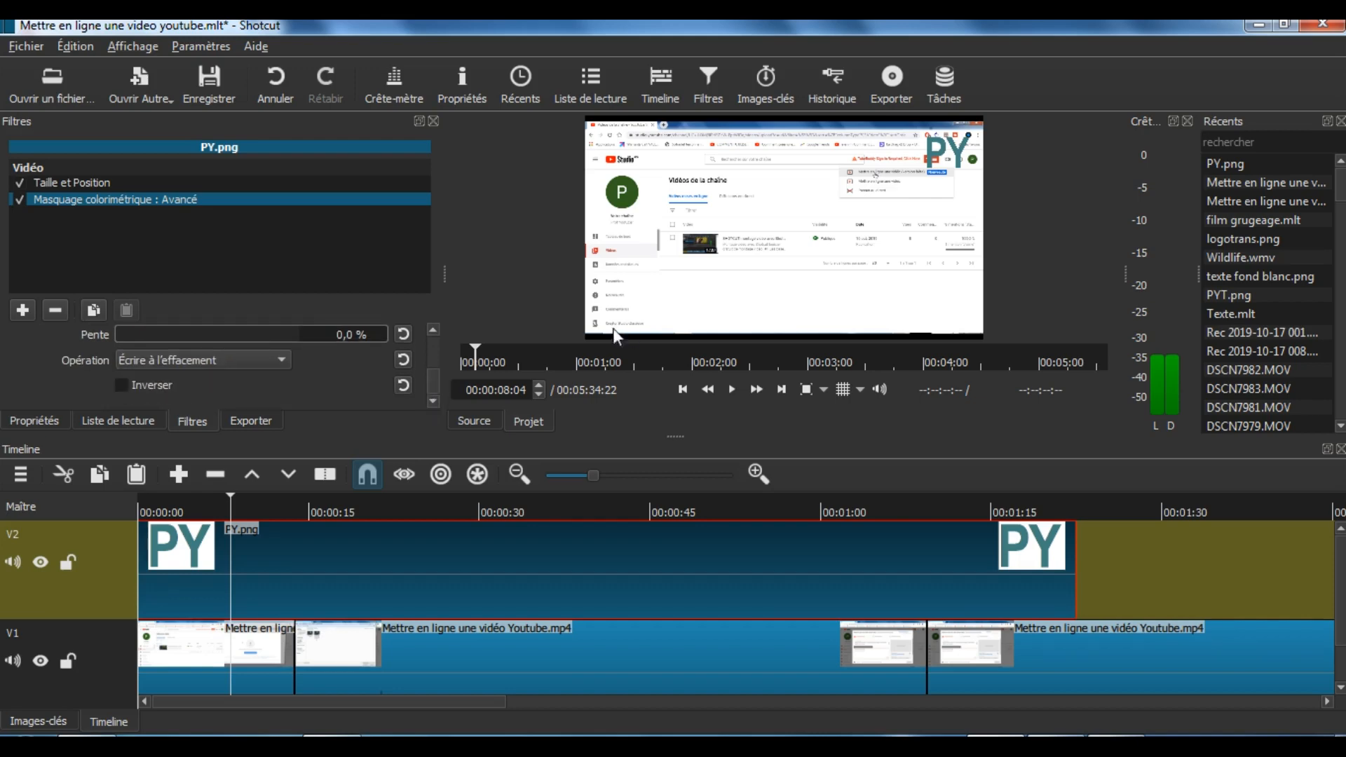
{"action": "left_click", "coordinate": [732, 389]}
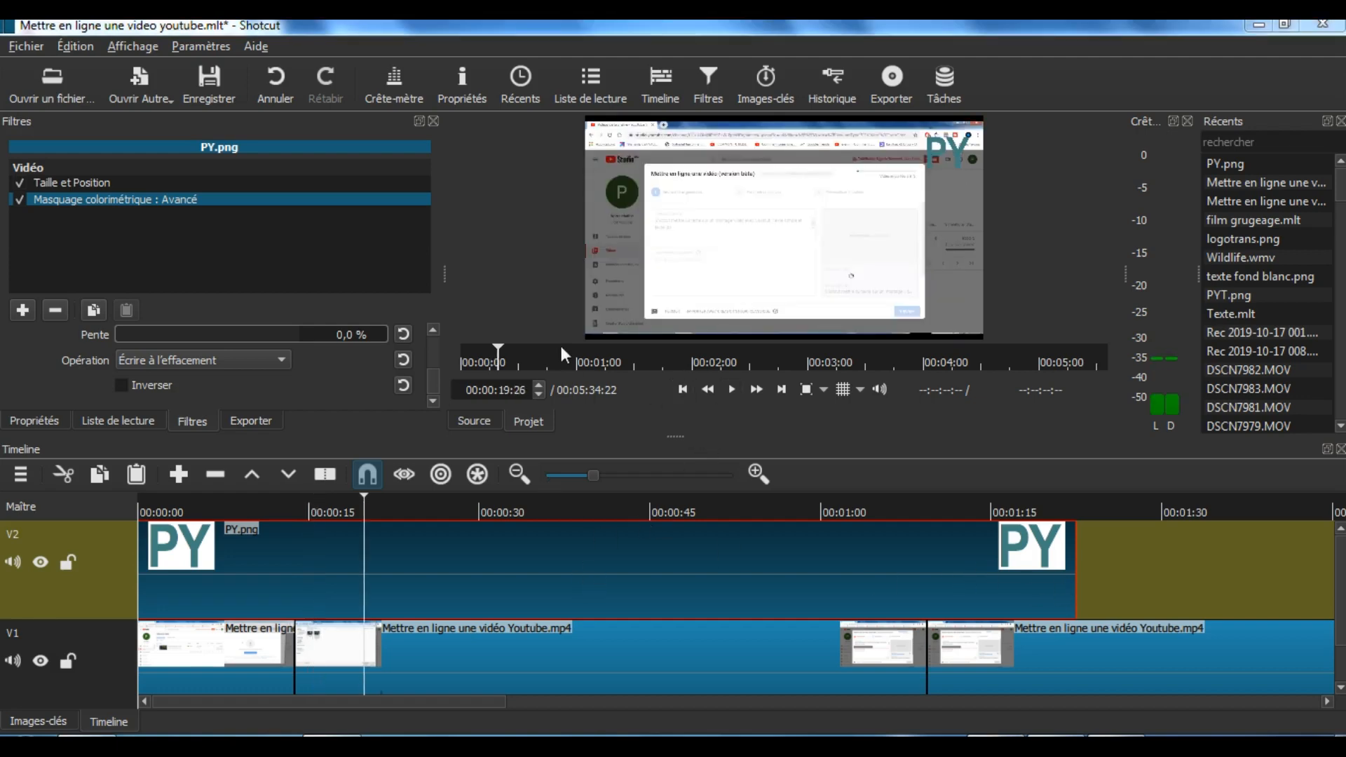
Set the dimensions of the PY.png logo to 150 x 100 in its Taille et Position filter, then deselect the logo to view it.
{"action": "left_click", "coordinate": [77, 183]}
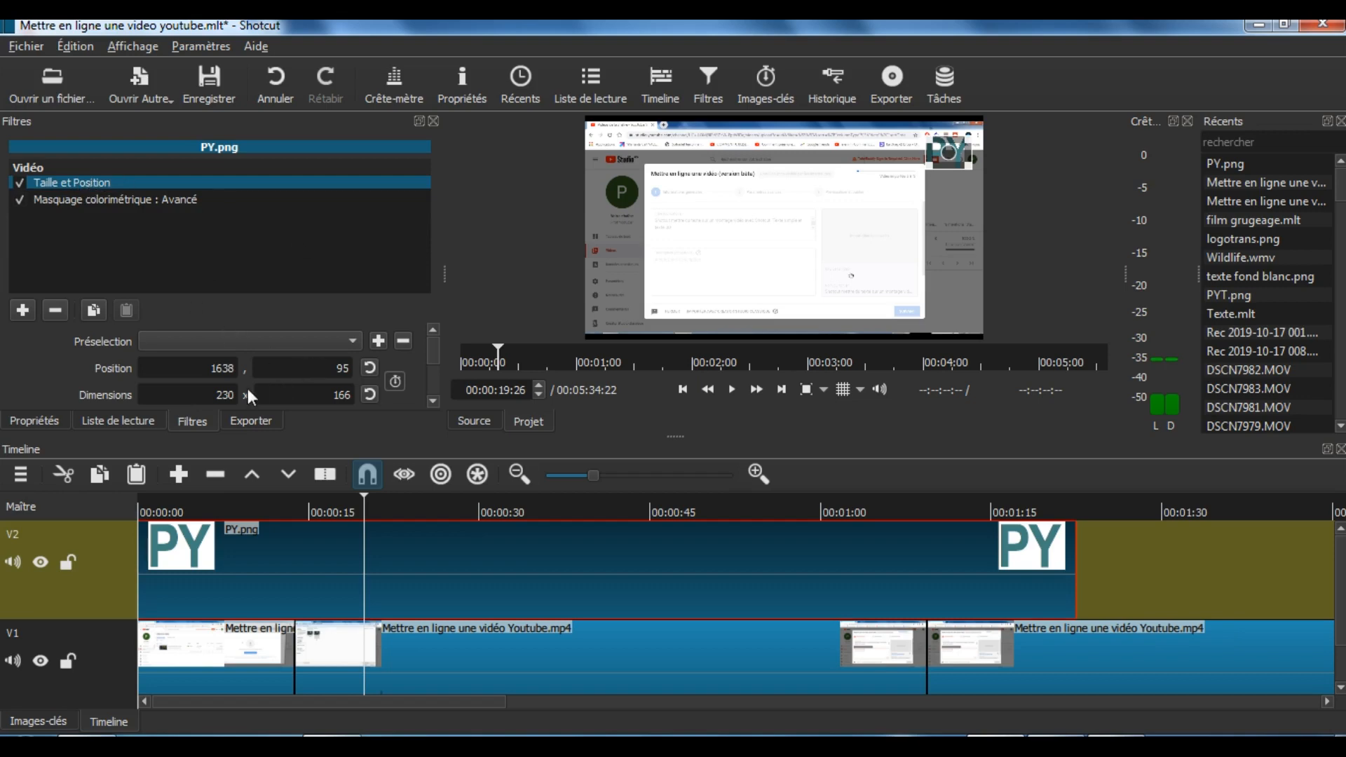
{"action": "left_click", "coordinate": [215, 395]}
{"action": "type", "text": "150"}
{"action": "key", "text": "Delete"}
{"action": "key", "text": "Delete"}
{"action": "key", "text": "Delete"}
{"action": "left_click", "coordinate": [337, 394]}
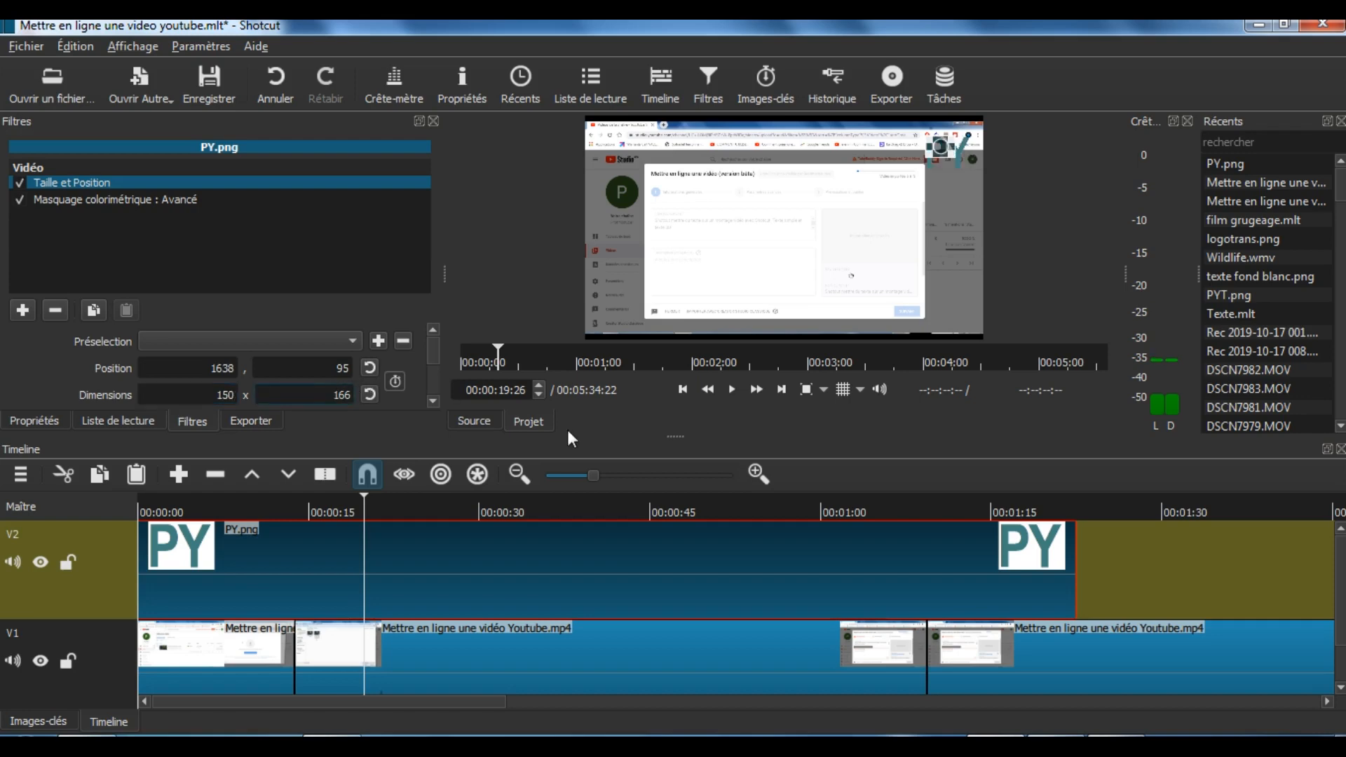
{"action": "key", "text": "Delete"}
{"action": "key", "text": "Delete"}
{"action": "key", "text": "Delete"}
{"action": "type", "text": "100"}
{"action": "left_click", "coordinate": [931, 254]}
{"action": "left_click", "coordinate": [696, 668]}
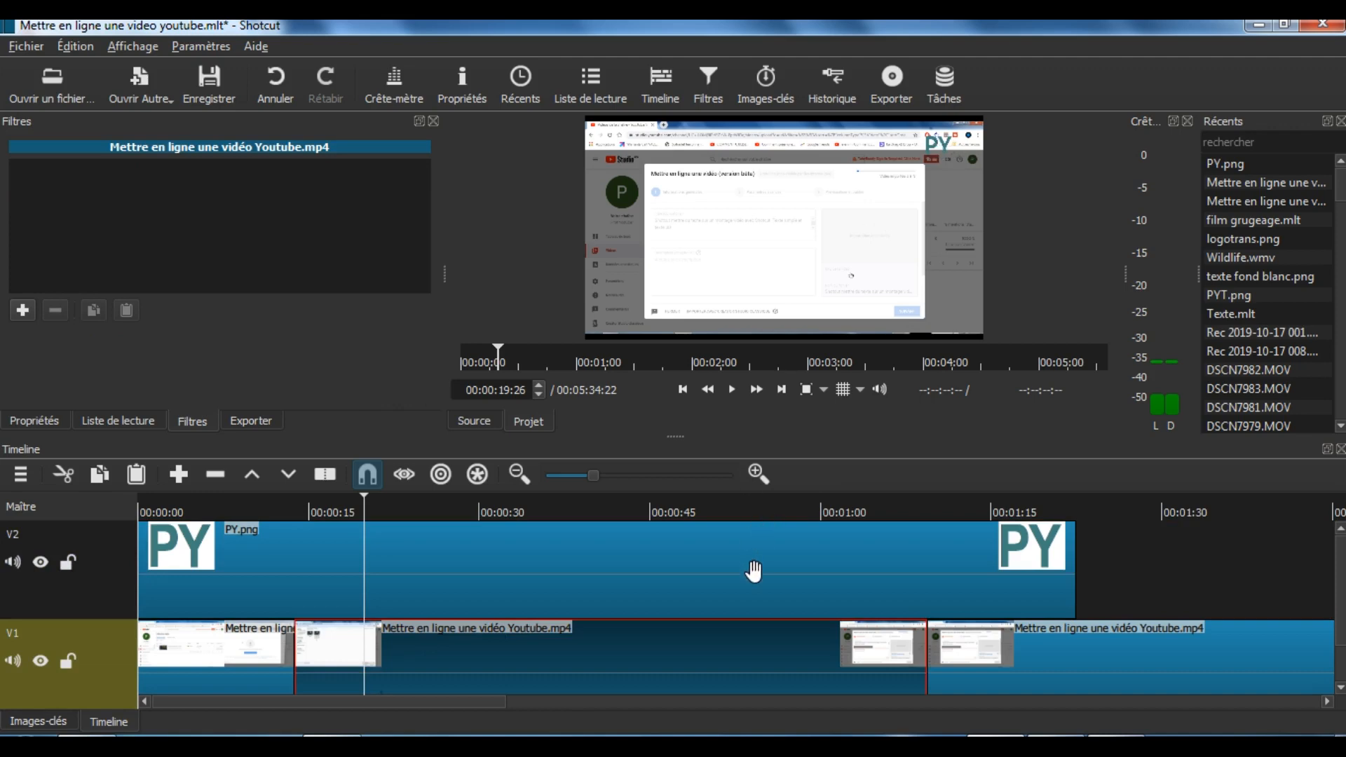
Reposition the PY.png logo in the preview to the video's upper-left corner, at about 71, 90 with a size of about 150 x 109.
{"action": "left_click", "coordinate": [754, 571]}
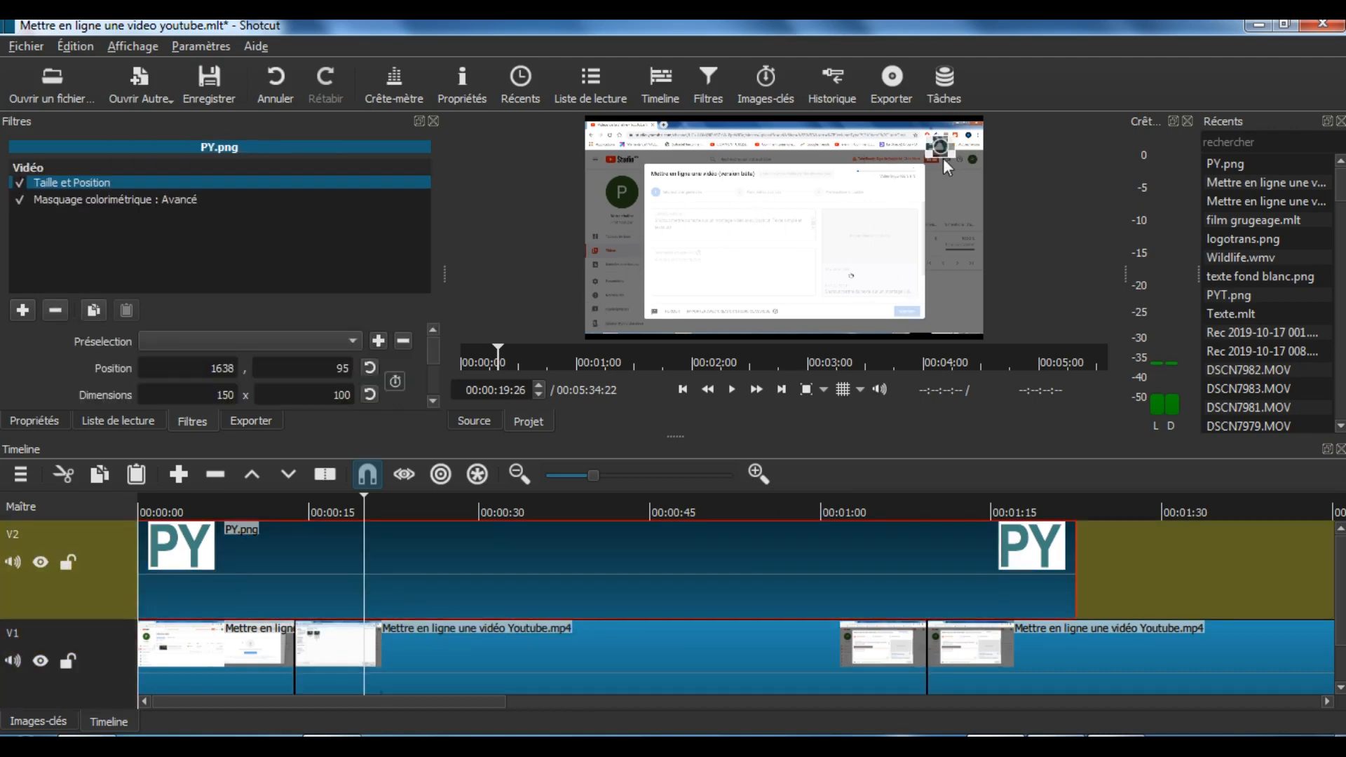
{"action": "left_click_drag", "start_coordinate": [944, 160], "coordinate": [600, 310]}
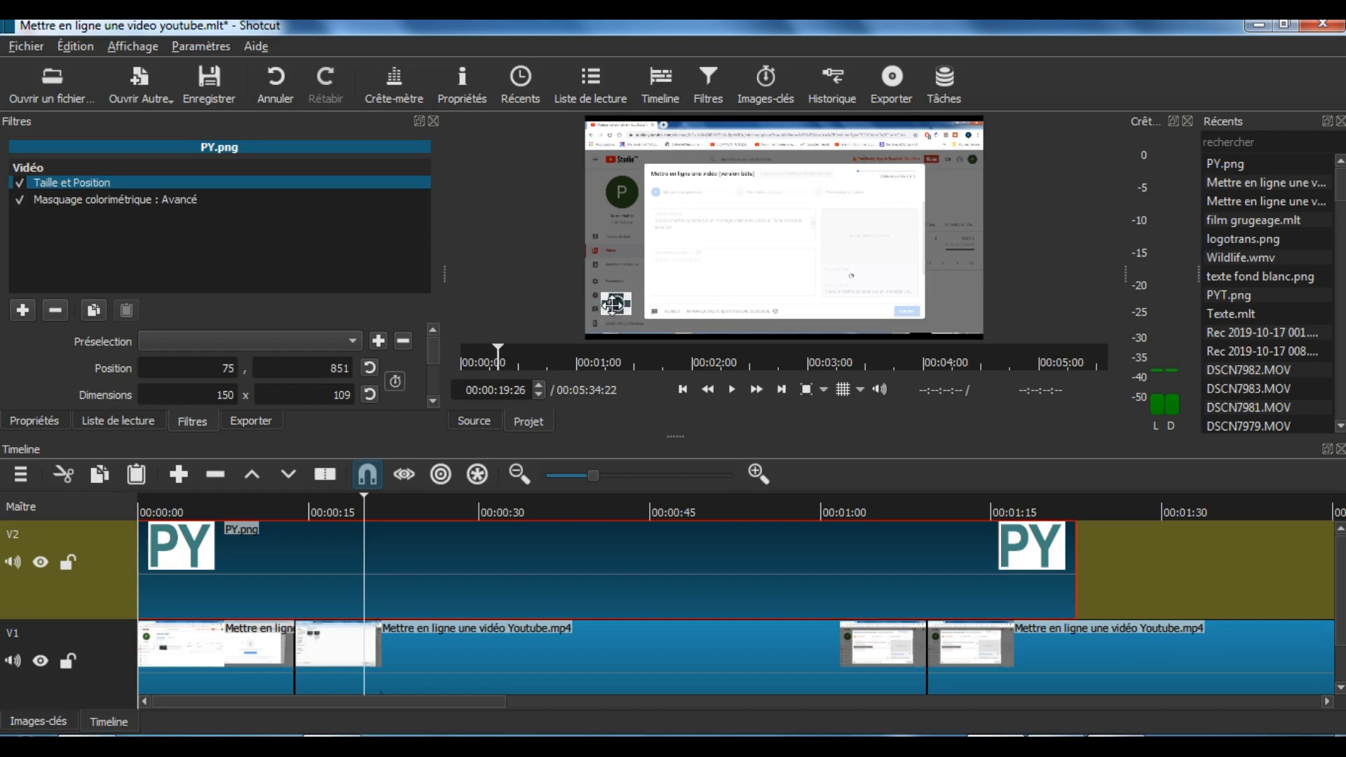
{"action": "left_click_drag", "start_coordinate": [613, 304], "coordinate": [614, 140]}
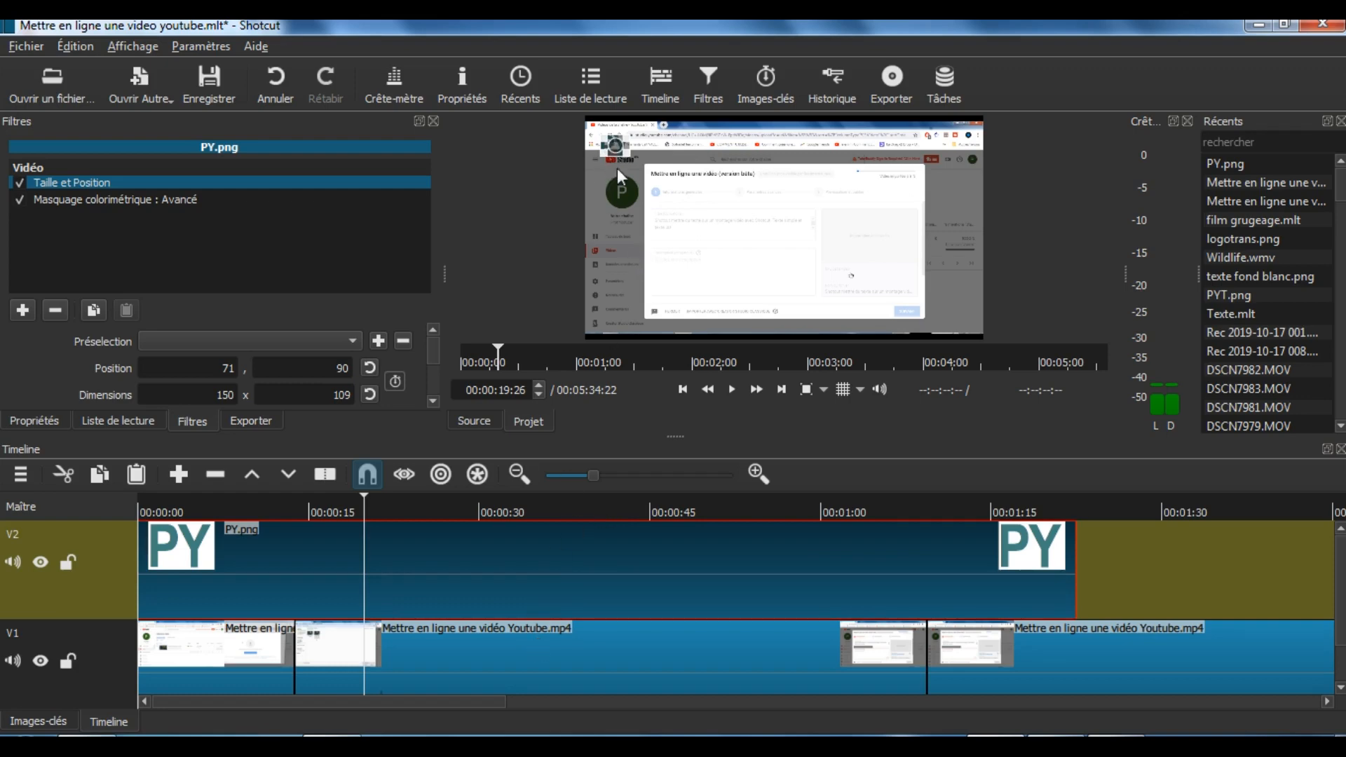
{"action": "key", "text": "Down"}
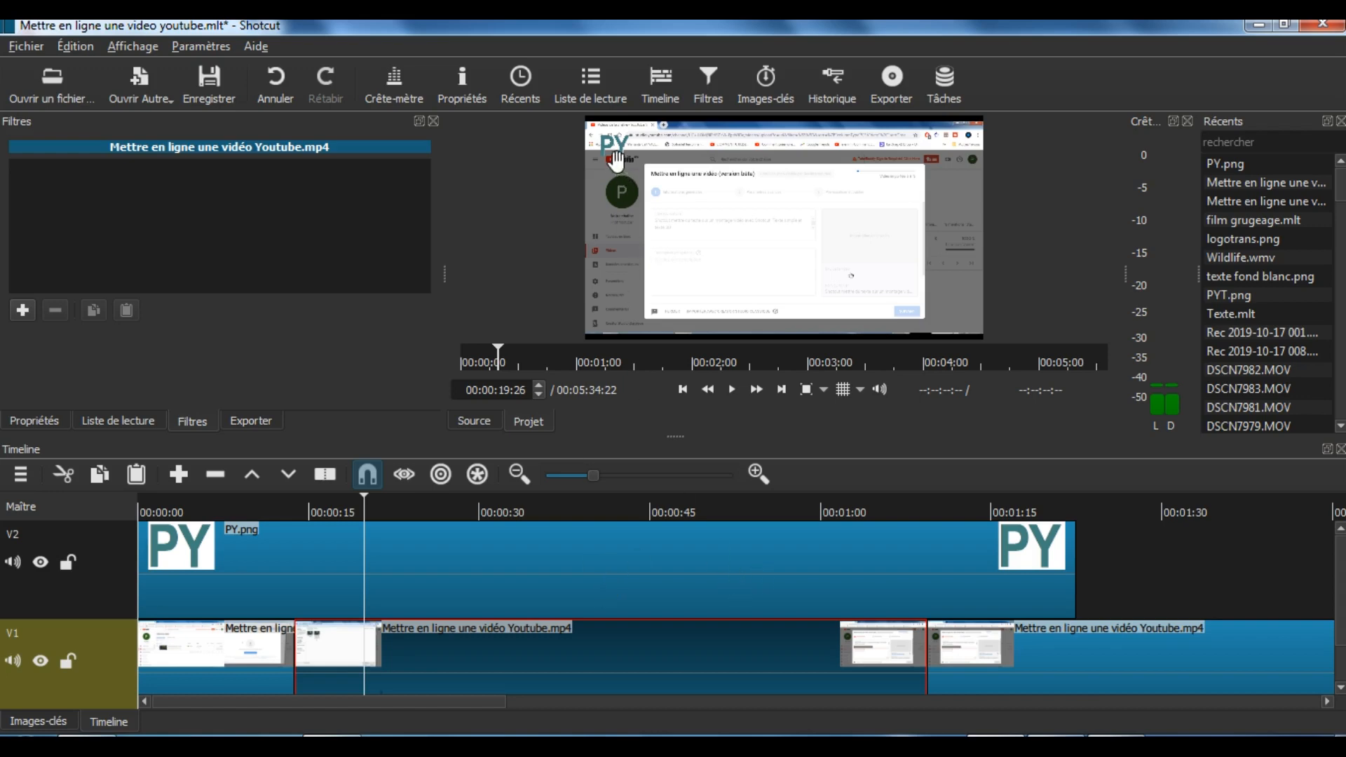
{"action": "key", "text": "Up"}
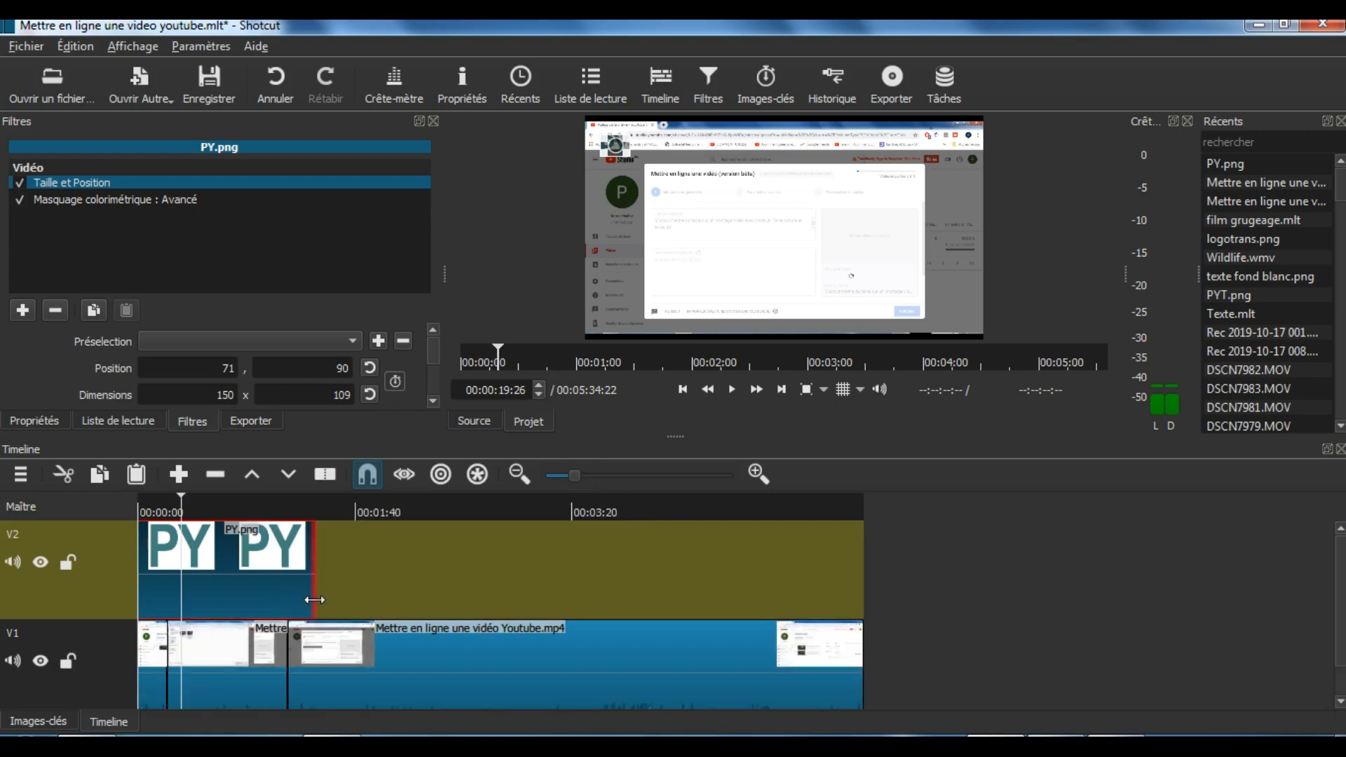
Extend the PY.png clip on V2 to the end of the video and play from about 45 seconds to check the logo.
{"action": "left_click_drag", "start_coordinate": [314, 600], "coordinate": [873, 575]}
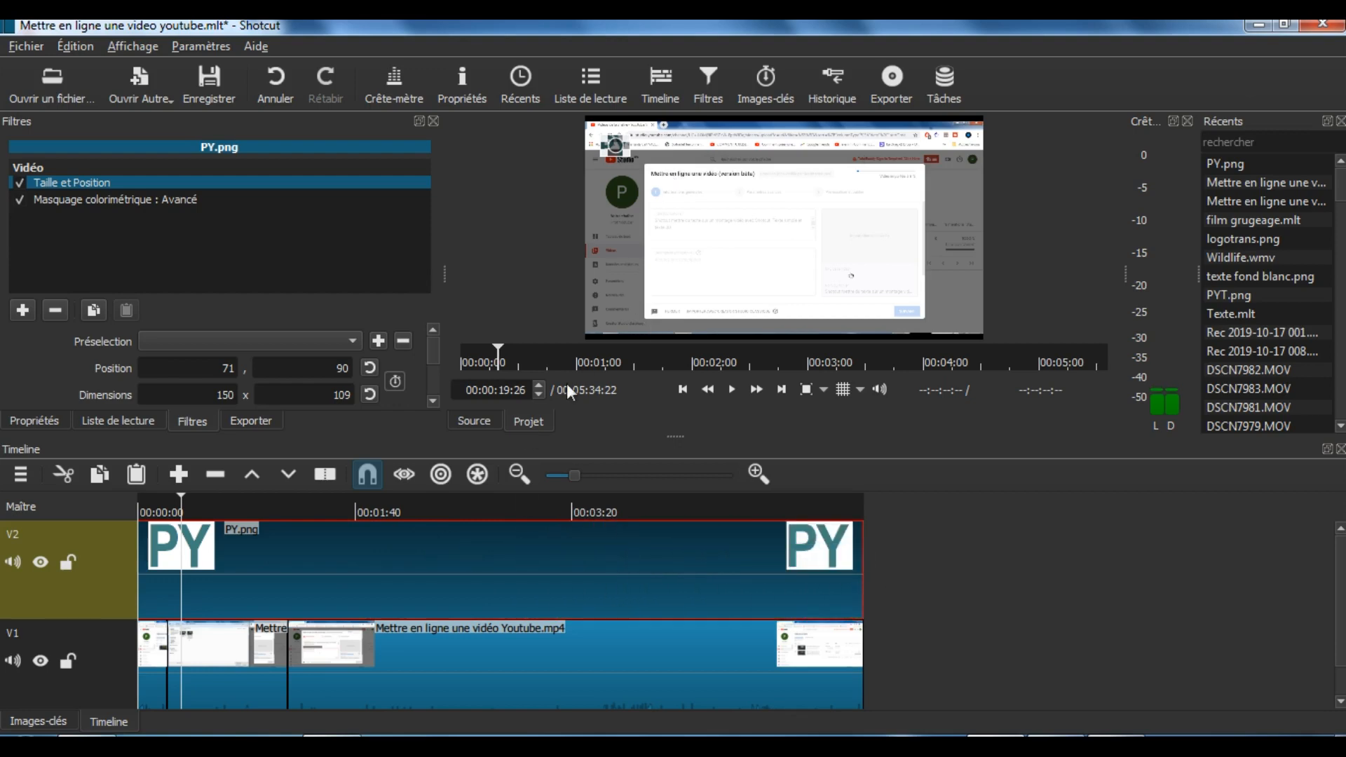
{"action": "left_click", "coordinate": [238, 495]}
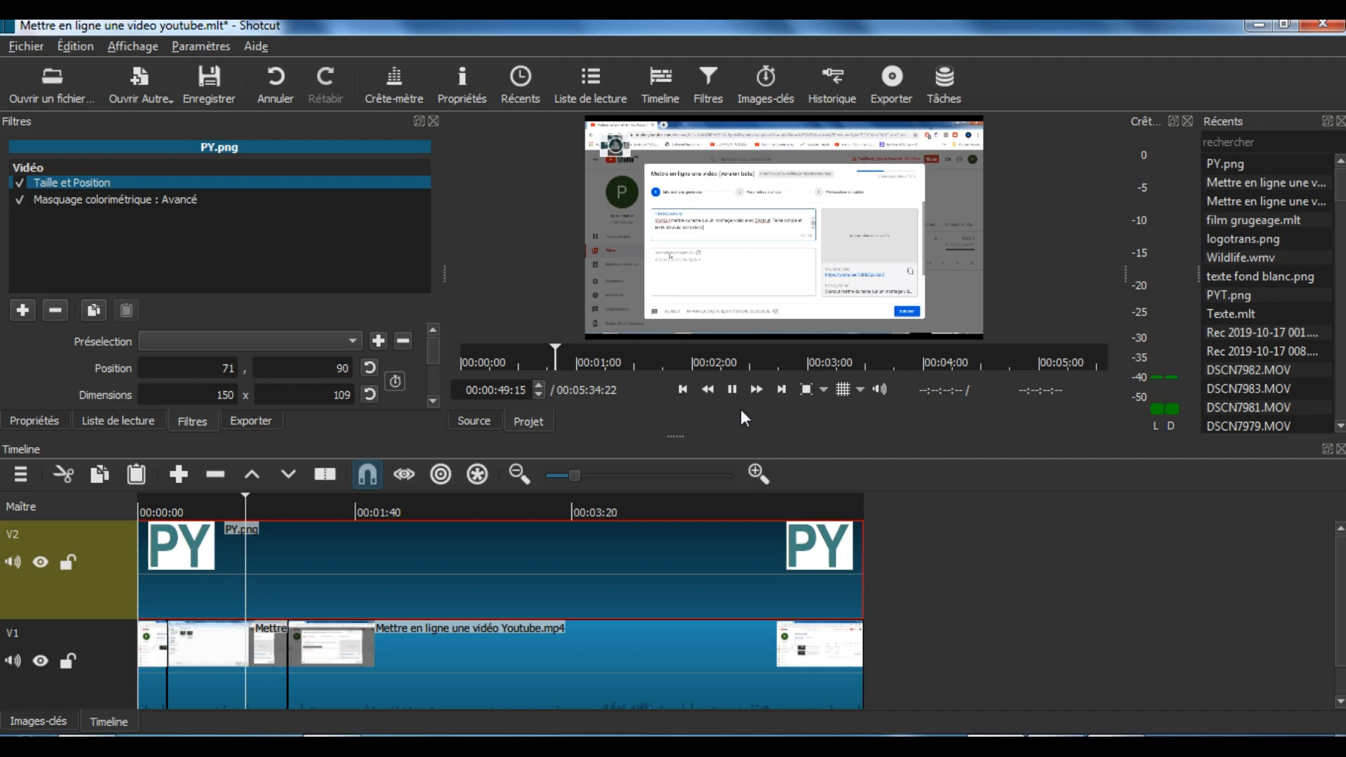
{"action": "left_click", "coordinate": [726, 648]}
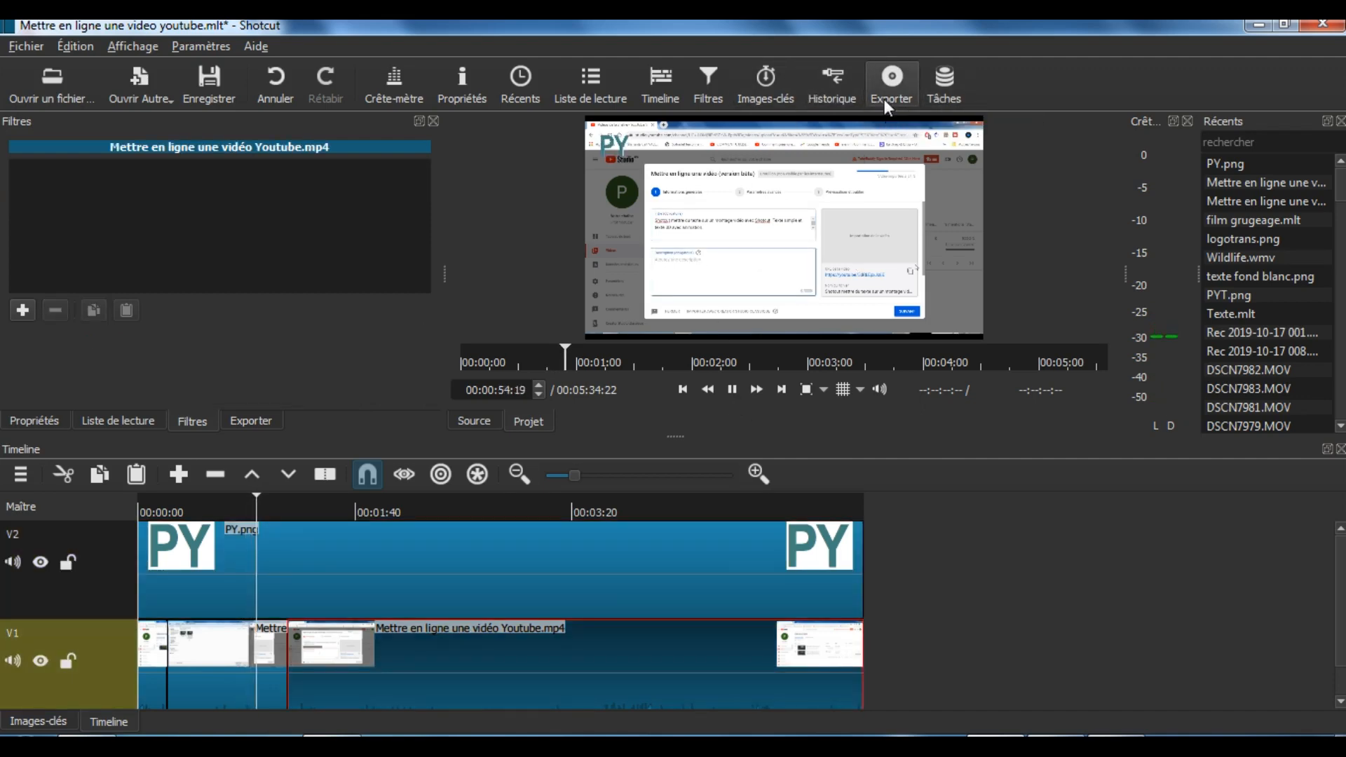
Save the project and open the export settings.
{"action": "left_click", "coordinate": [209, 82]}
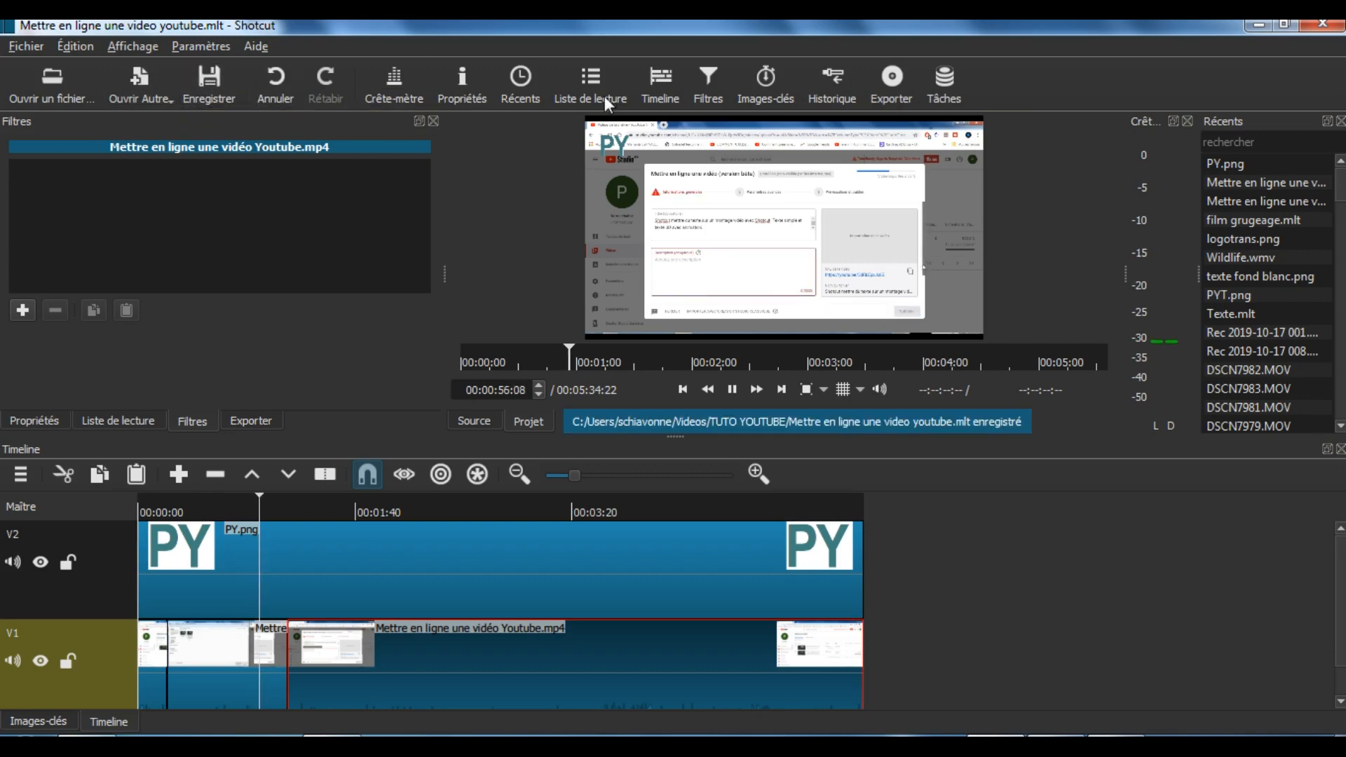
{"action": "left_click", "coordinate": [893, 83]}
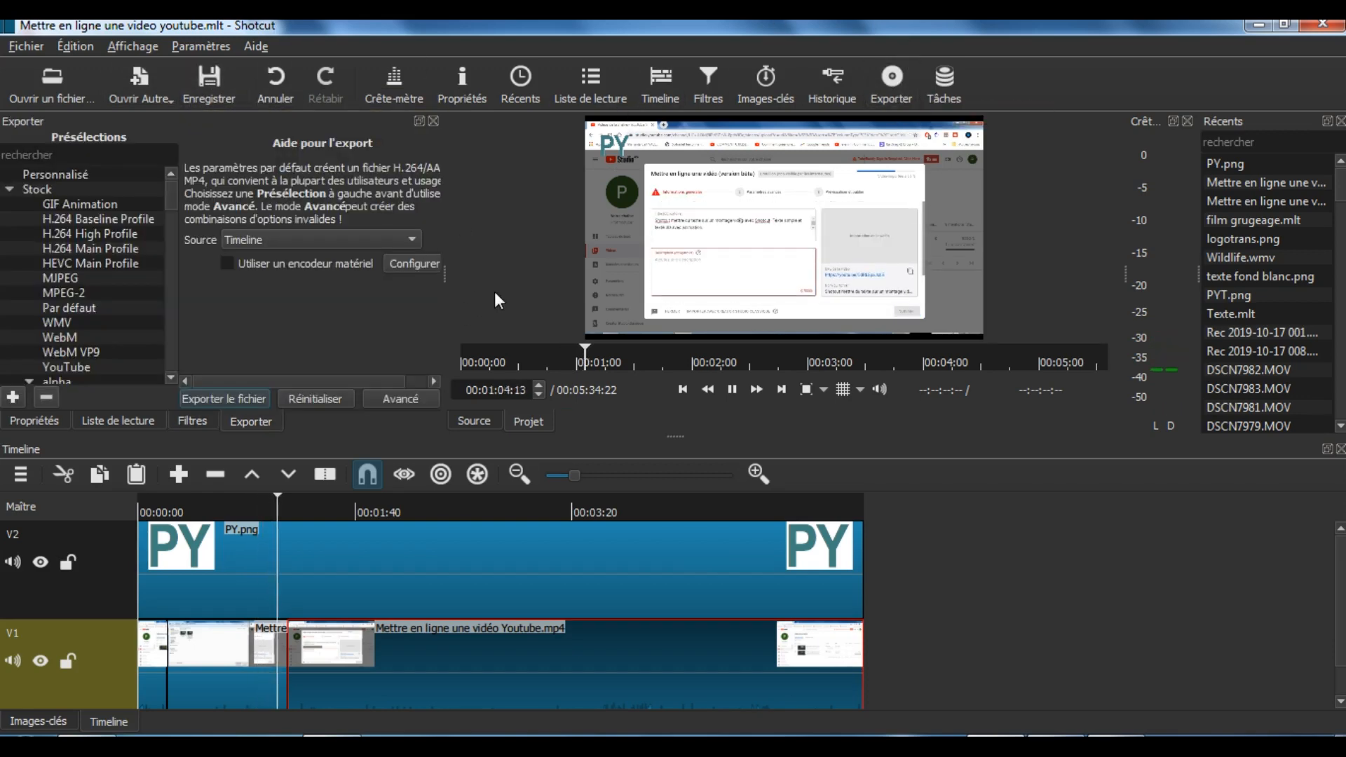